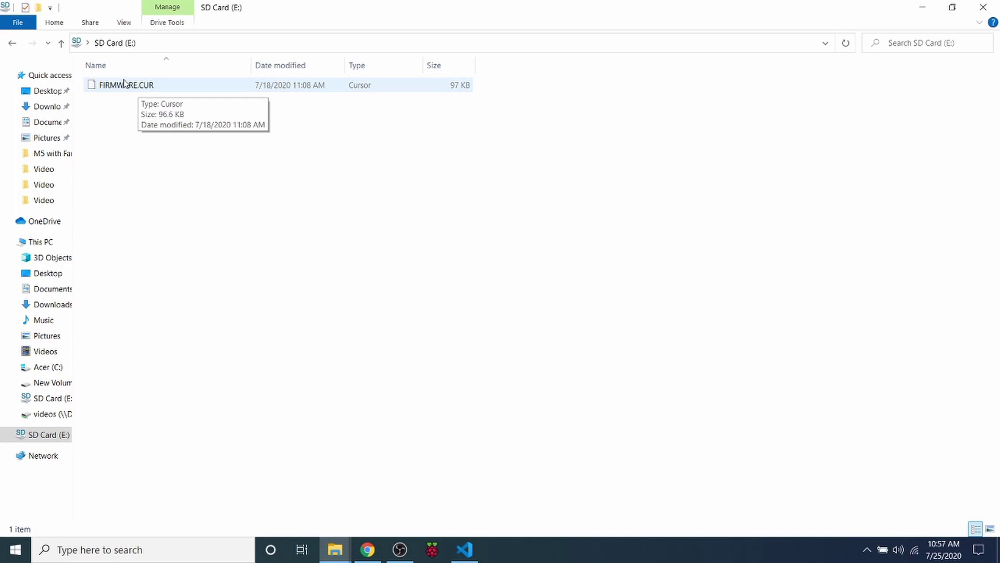
# - Switch from the SD card view in File Explorer to the Visual Studio Code window
pyautogui.click(463, 549)
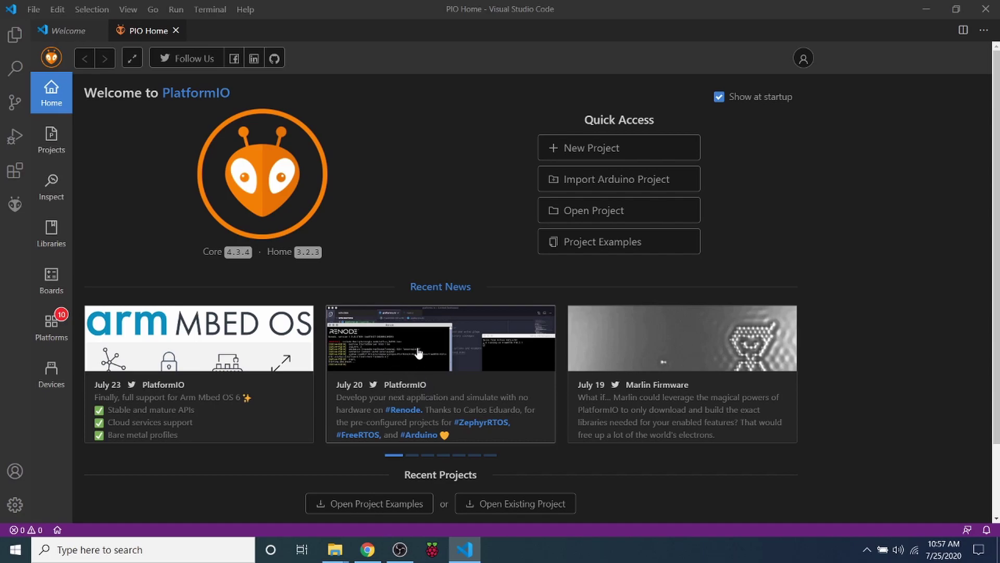
# - Open the Downloads > Marlin-2.0.x folder as the Visual Studio Code workspace
pyautogui.click(16, 37)
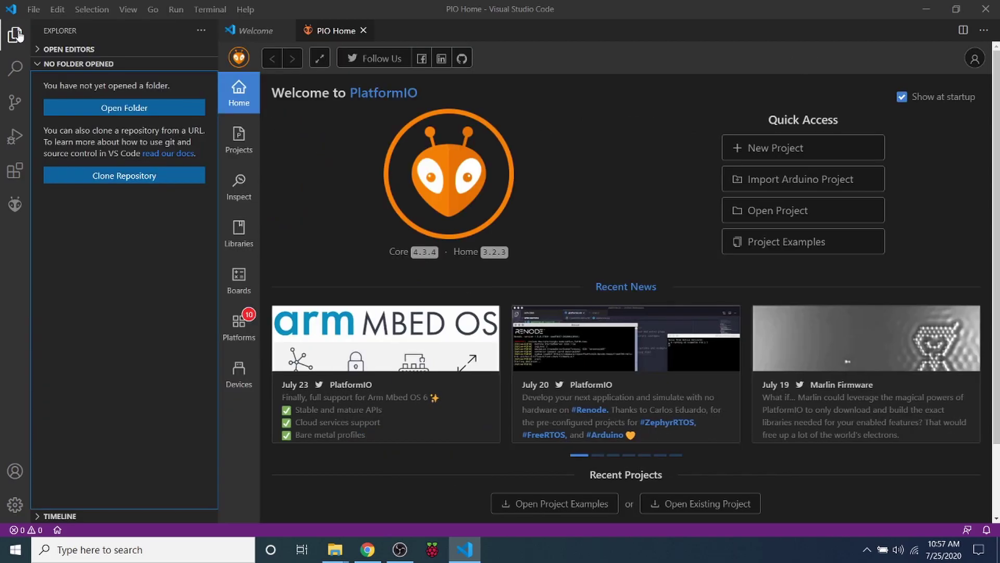
pyautogui.click(114, 111)
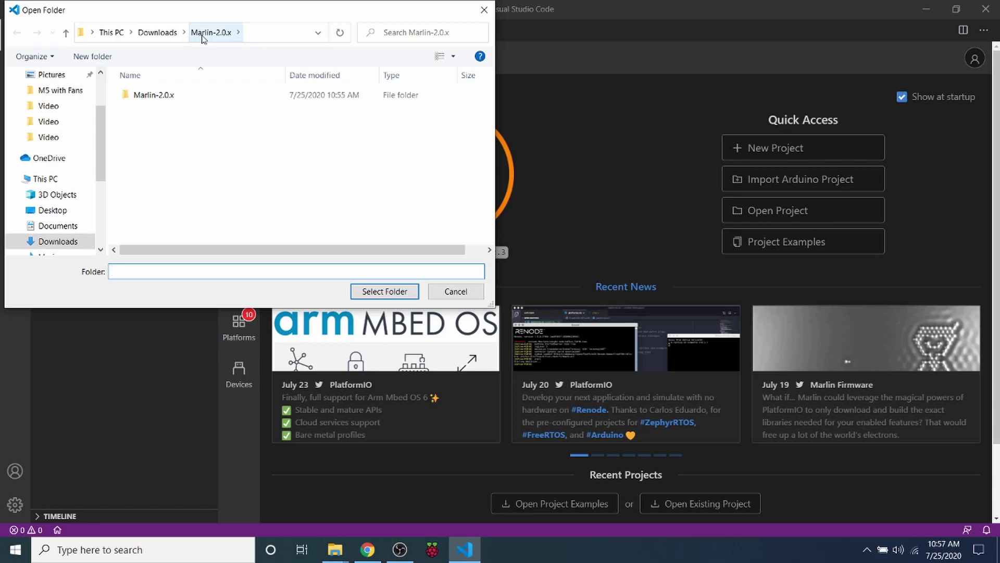
pyautogui.click(152, 97)
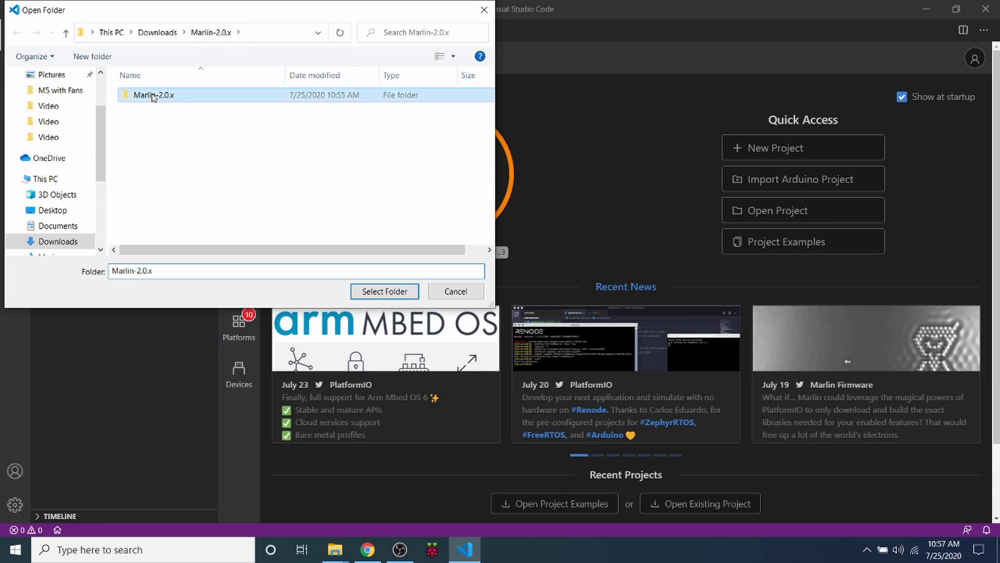
pyautogui.doubleClick(152, 97)
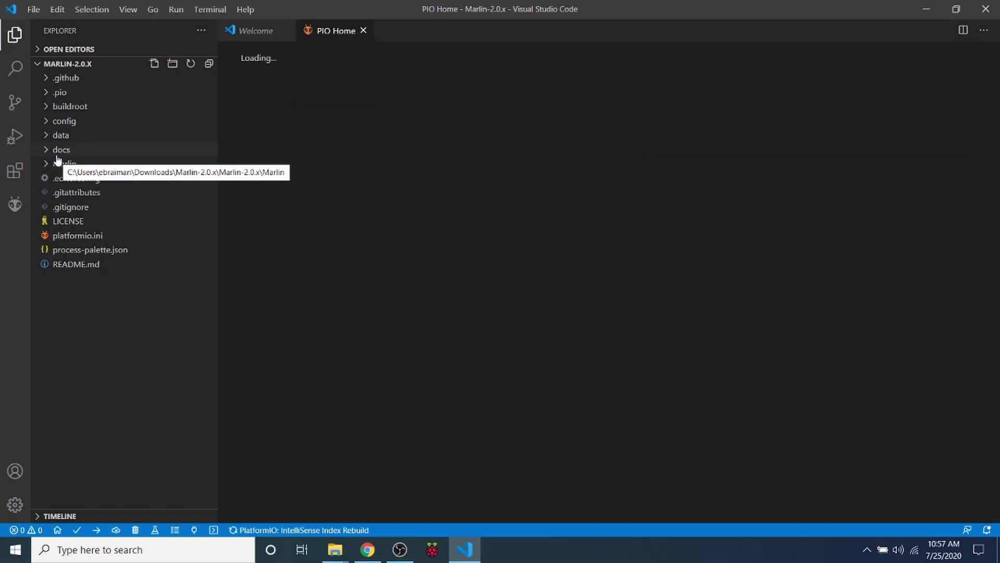
# - Expand Marlin > src > core in the Explorer and open boards.h
pyautogui.click(65, 166)
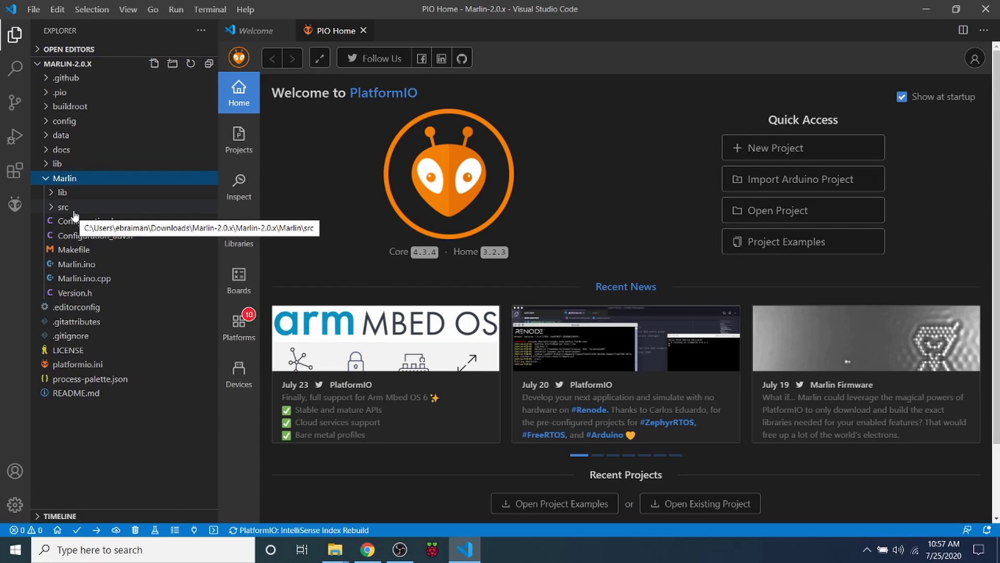
pyautogui.click(74, 211)
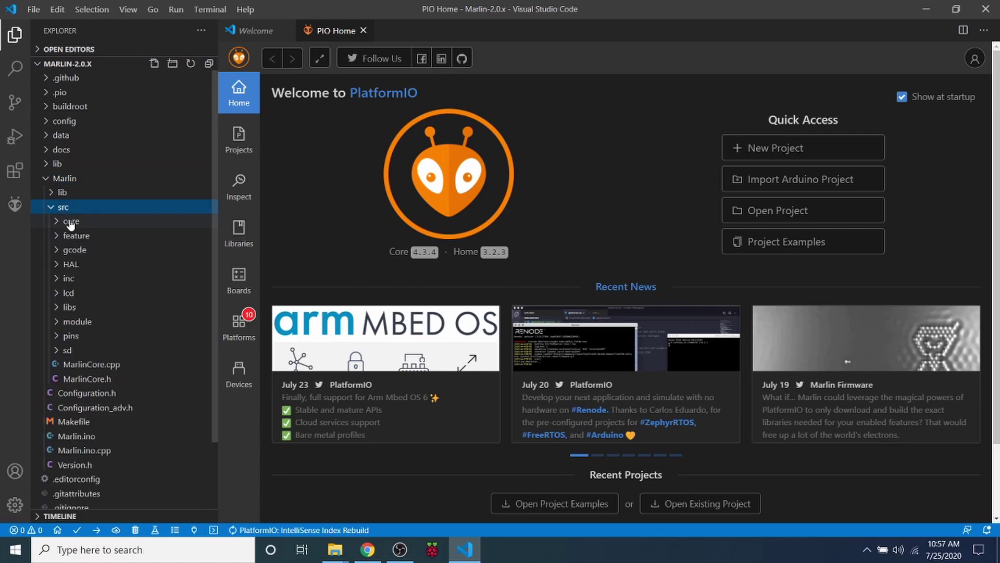
pyautogui.click(70, 223)
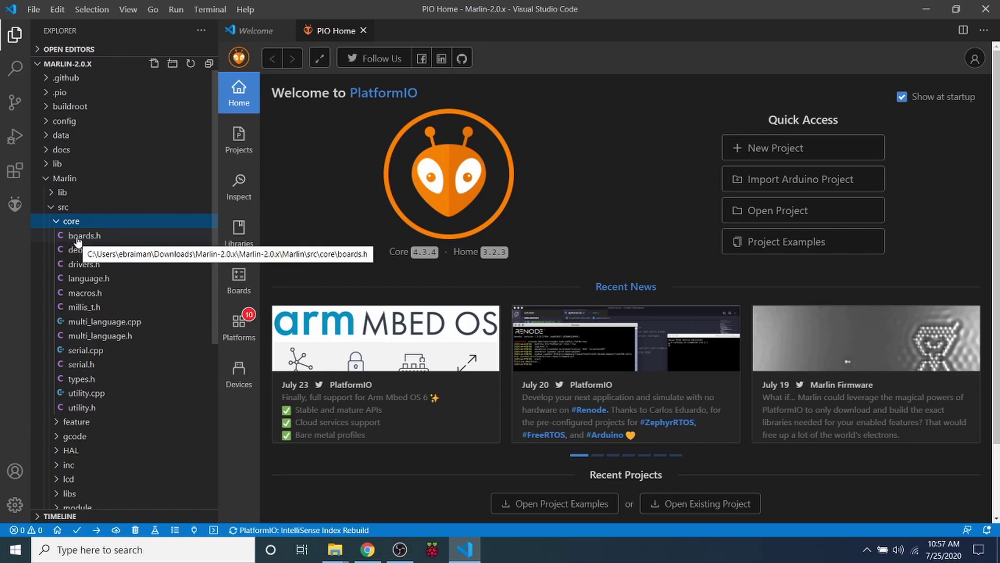
pyautogui.click(77, 237)
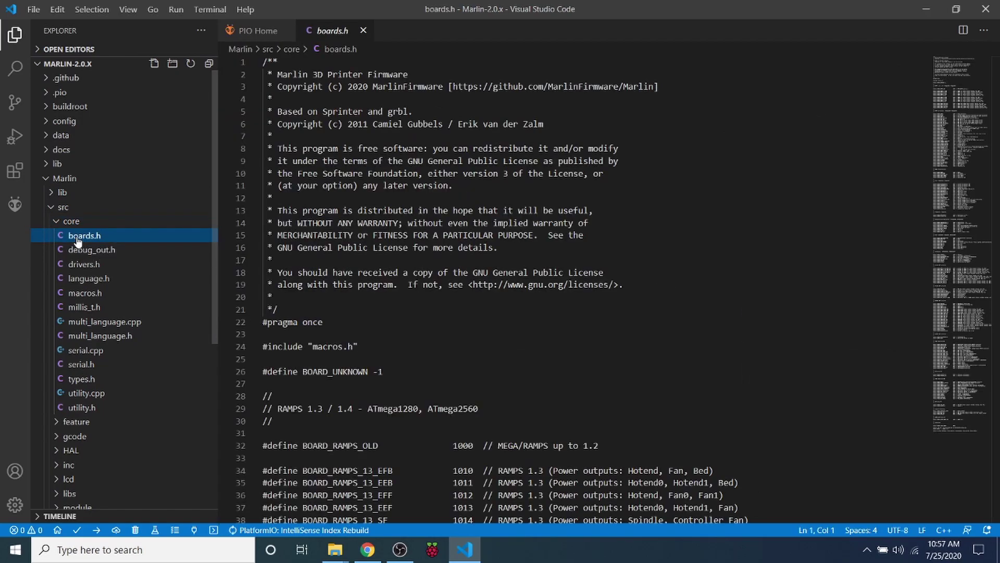
# - Search boards.h for 'GTR_' to find the BigTreeTech GTR board entry
pyautogui.click(541, 322)
pyautogui.hotkey('ctrl', 'g')
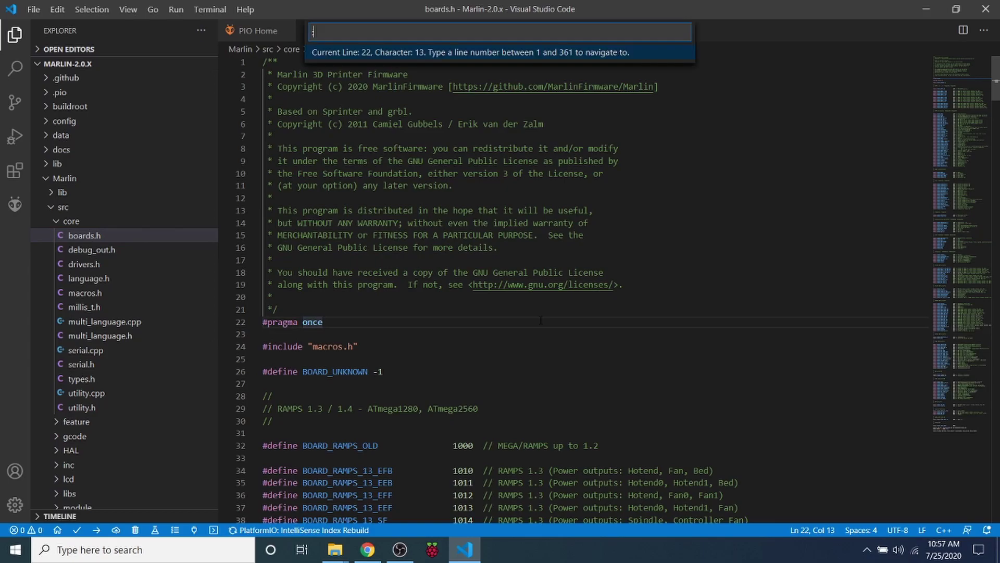
pyautogui.write('GTR')
pyautogui.press('BackSpace')
pyautogui.press('BackSpace')
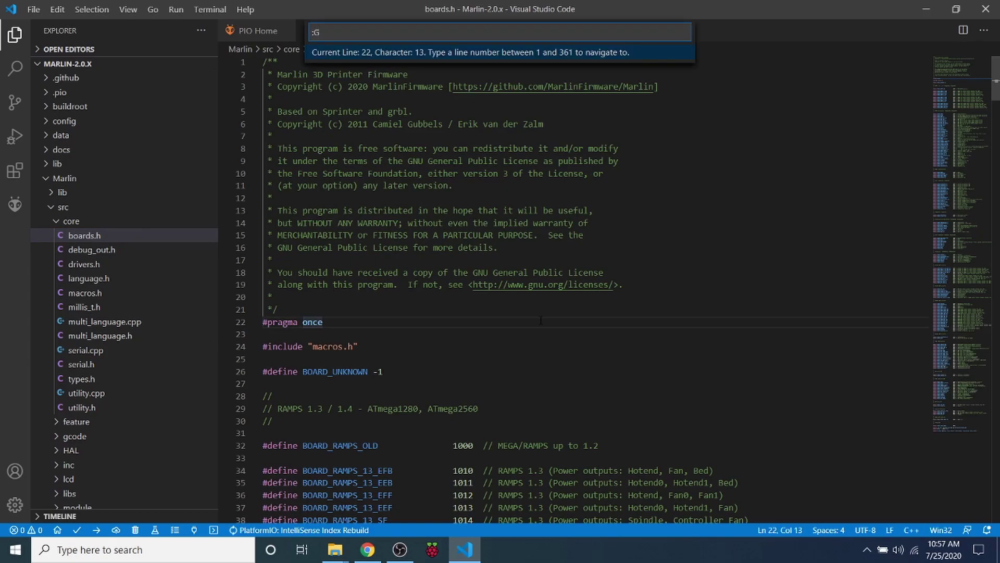
pyautogui.press('BackSpace')
pyautogui.press('BackSpace')
pyautogui.hotkey('ctrl', 'f')
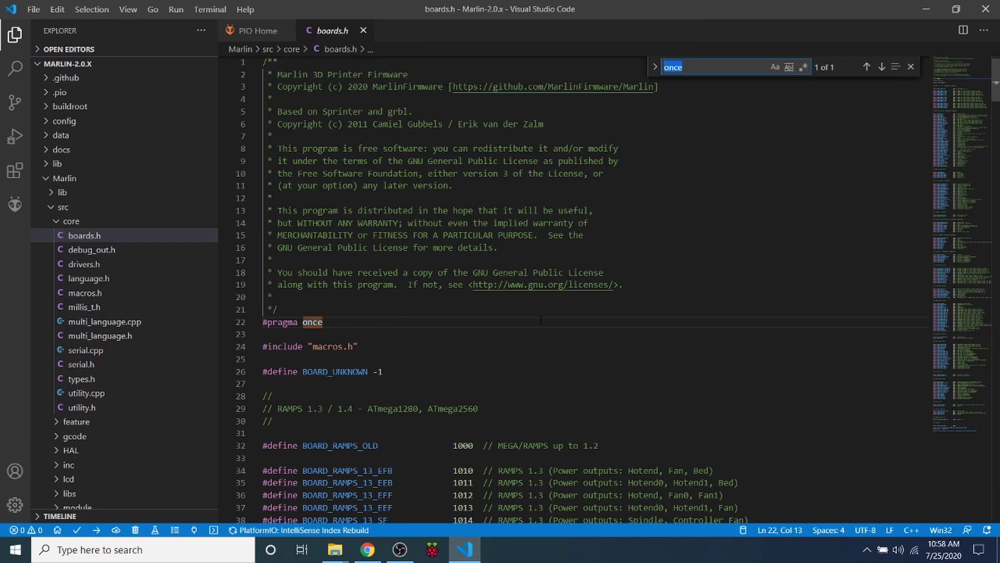
pyautogui.write('GTR')
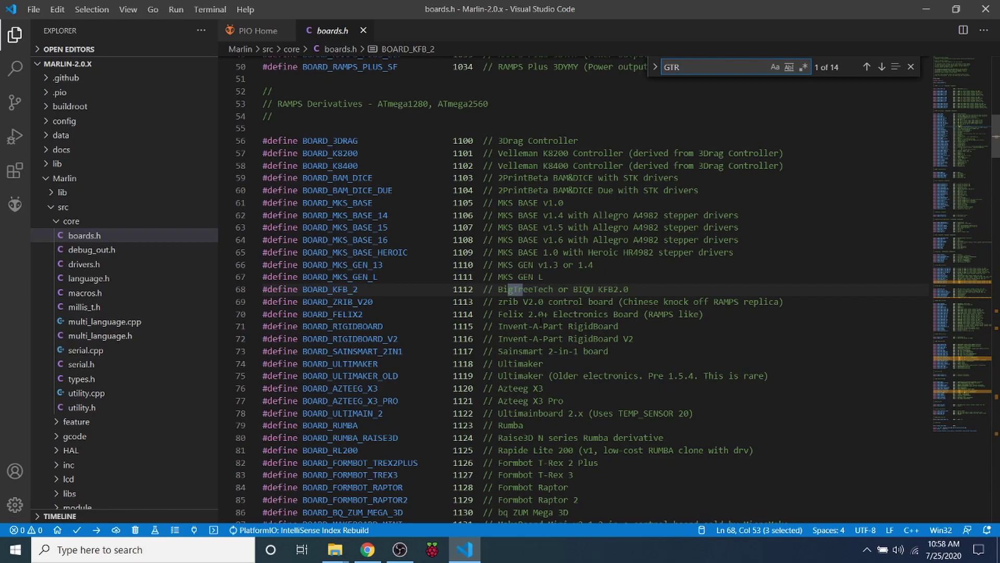
pyautogui.write('_')
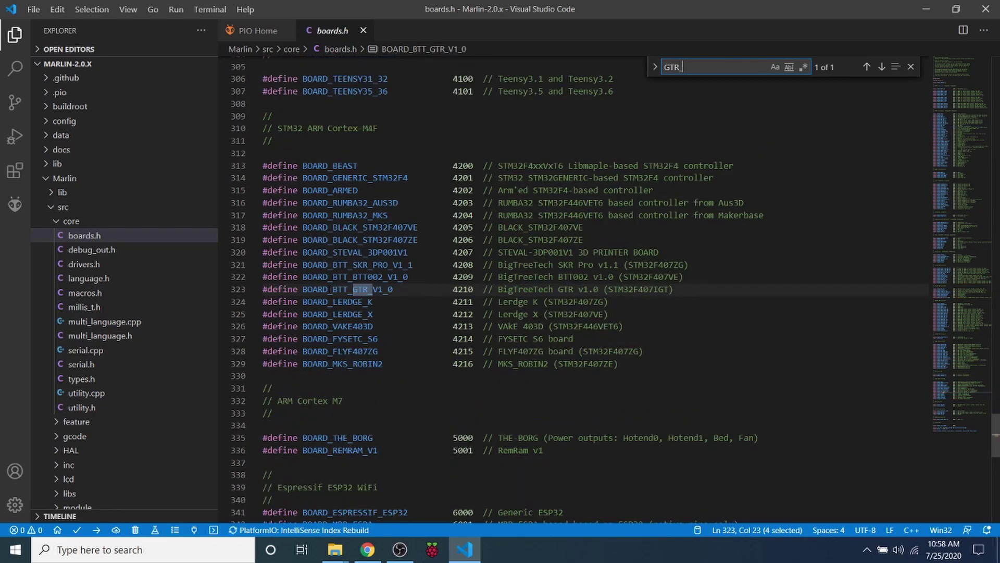
# - Copy BOARD_BTT_GTR_V1_0 and highlight its STM32 ARM Cortex-M4F section heading
pyautogui.doubleClick(329, 289)
pyautogui.hotkey('ctrl', 'c')
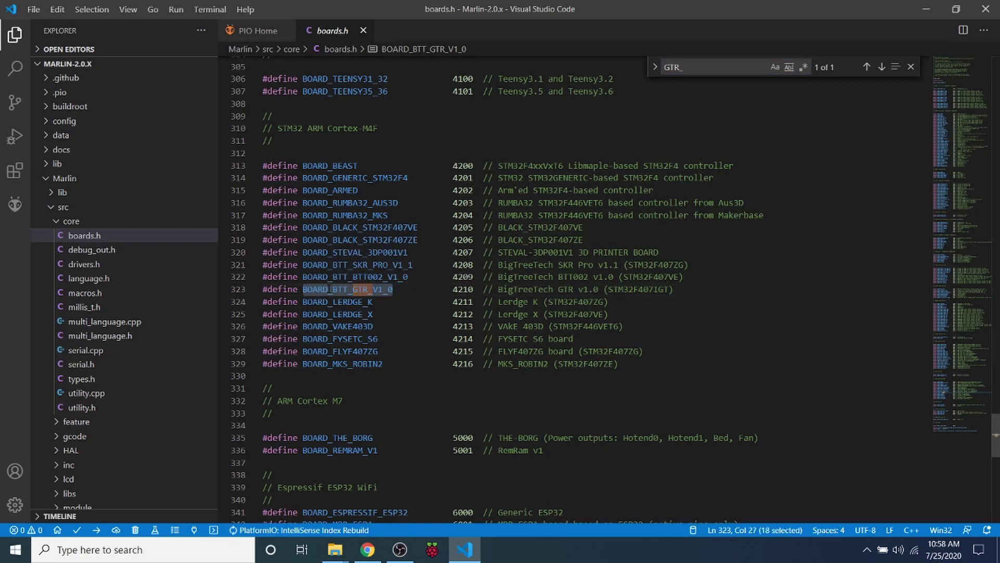
pyautogui.rightClick(328, 288)
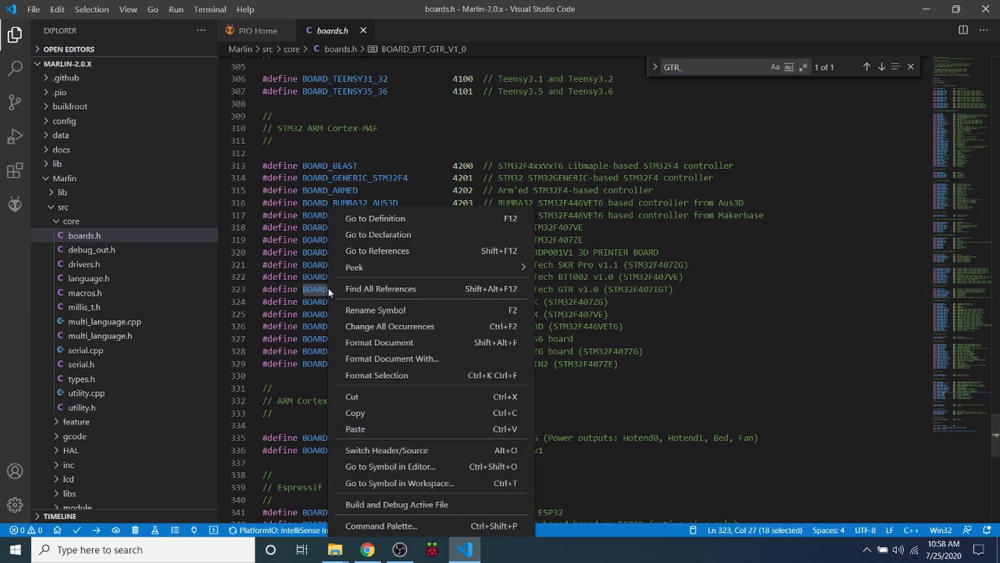
pyautogui.click(390, 413)
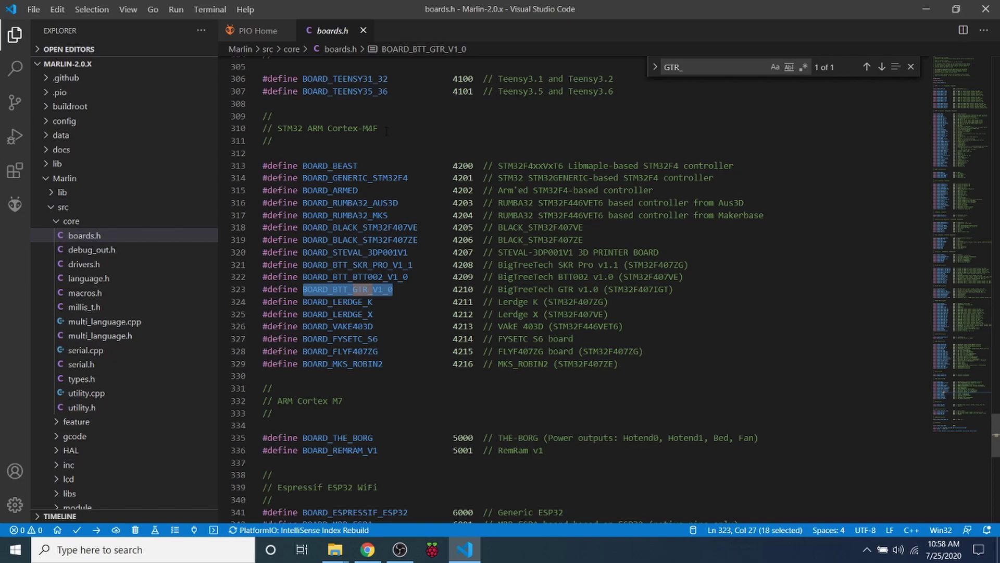
pyautogui.moveTo(380, 128); pyautogui.dragTo(277, 128)
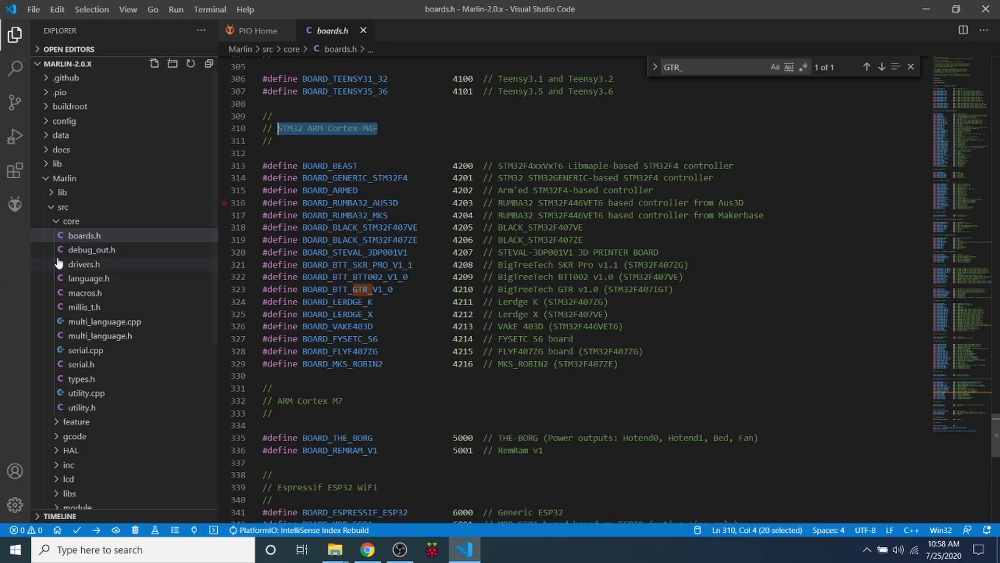
# - In Configuration.h, search 'mother' and paste BOARD_BTT_GTR_V1_0 over BOARD_RAMPS_14_EFB
pyautogui.click(67, 224)
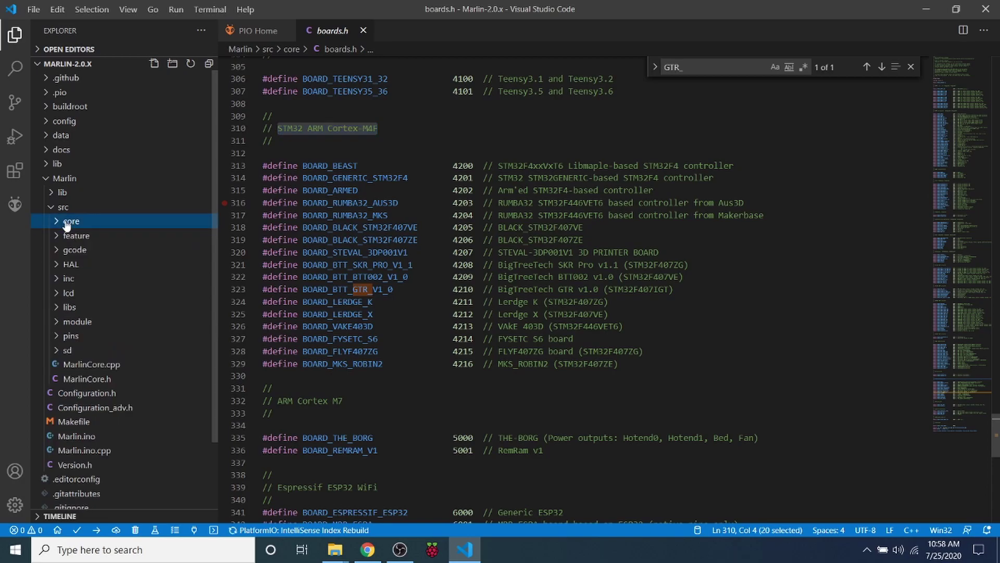
pyautogui.click(95, 395)
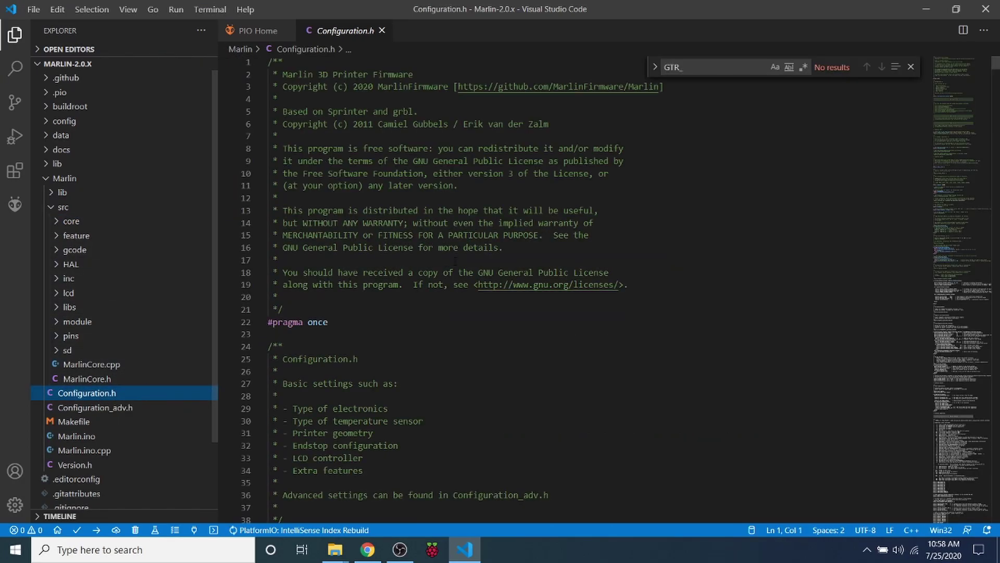
pyautogui.click(440, 317)
pyautogui.hotkey('ctrl', 'f')
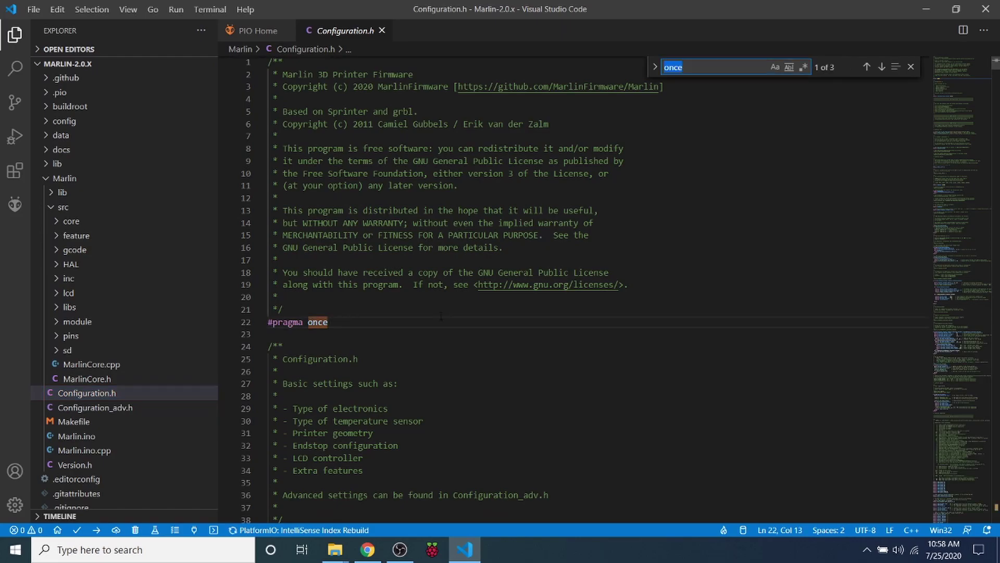
pyautogui.write('mo')
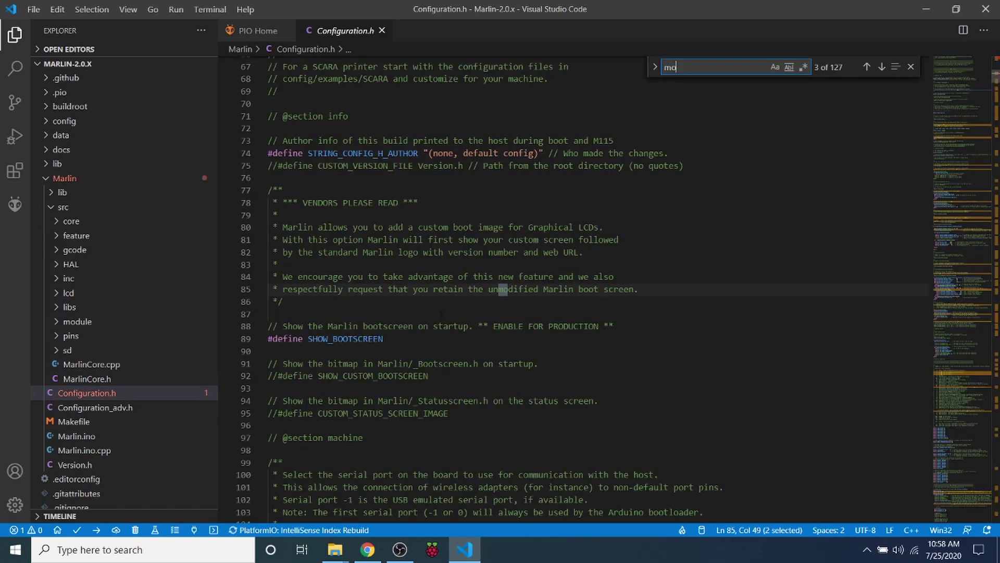
pyautogui.write('ther')
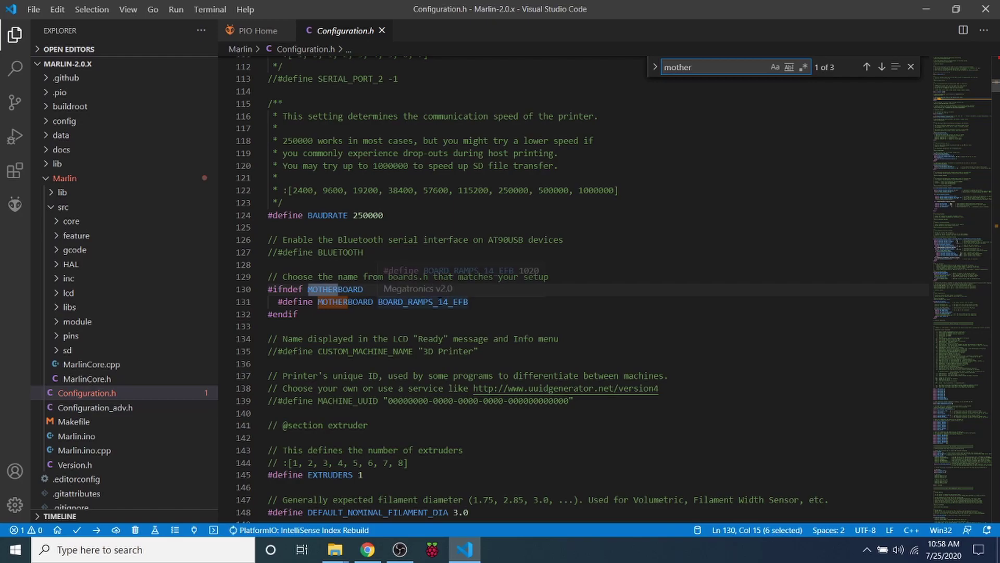
pyautogui.doubleClick(422, 302)
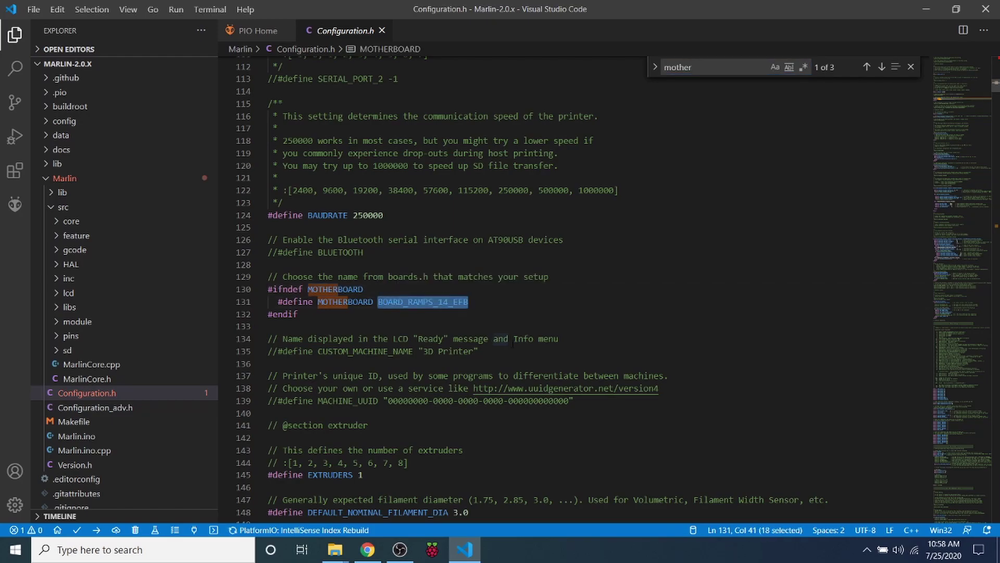
pyautogui.hotkey('ctrl', 'v')
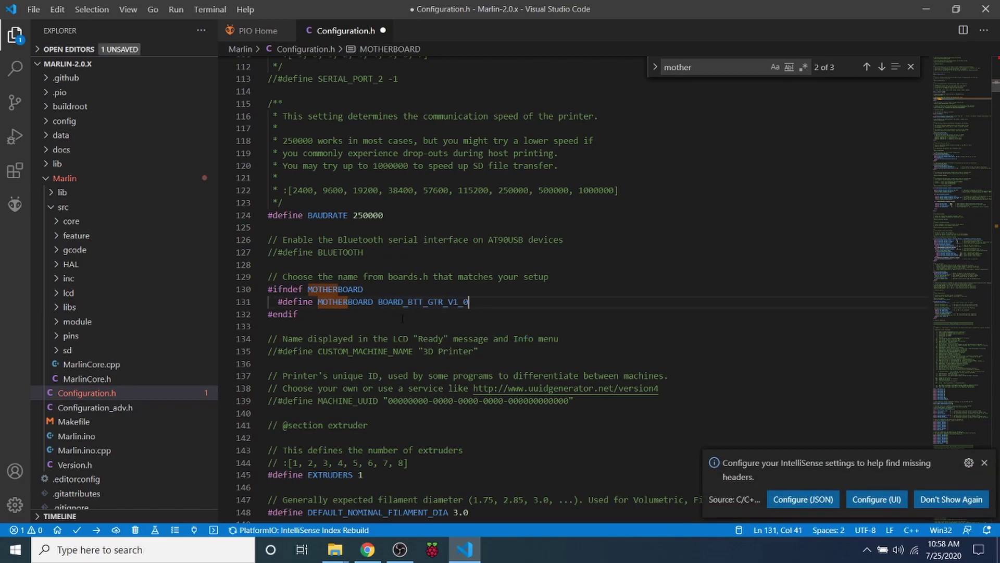
pyautogui.scroll(1, 403, 318)
pyautogui.scroll(4, 402, 320)
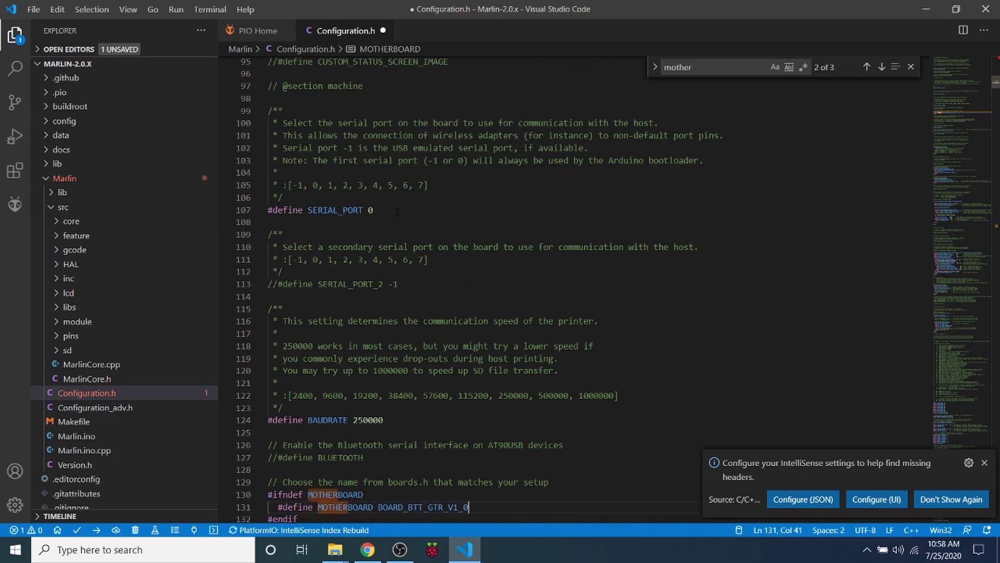
# - Replace the SERIAL_PORT value 0 with -1 on line 107 of Configuration.h
pyautogui.click(374, 210)
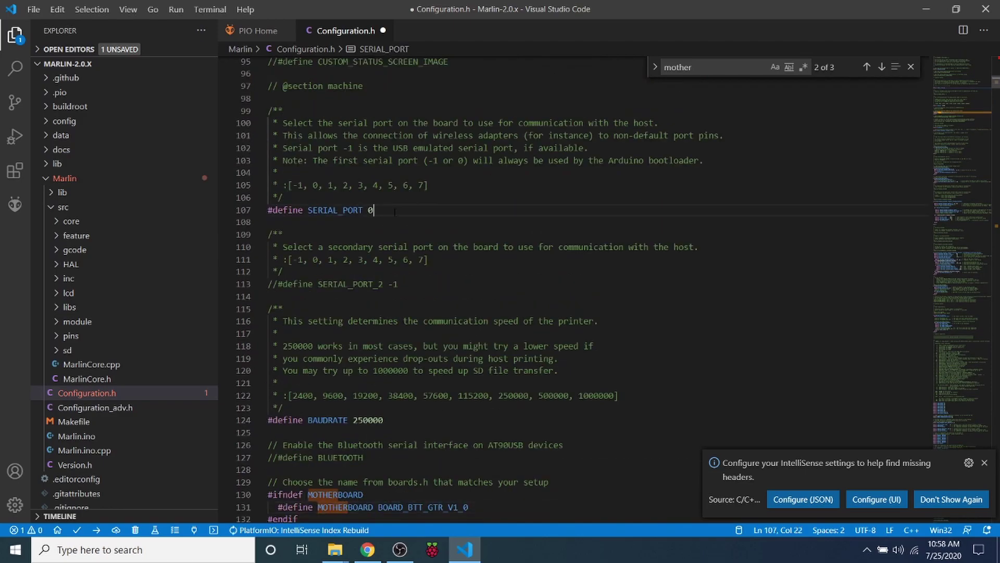
pyautogui.press('BackSpace')
pyautogui.write('1')
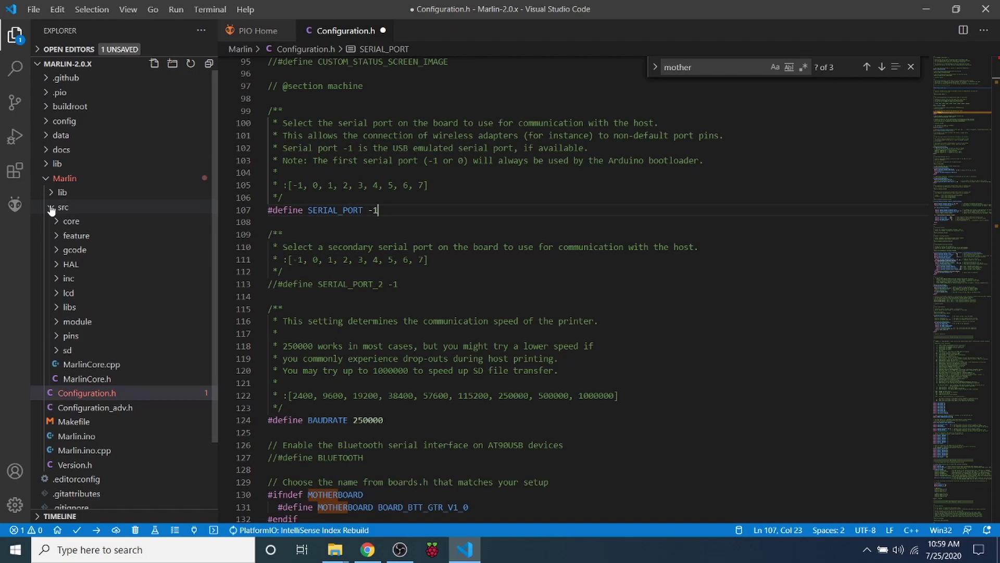
# - Open pins_BTT_GTR_V1_0.h from Marlin/src/pins/stm32f4, after first browsing stm32f1
pyautogui.click(75, 342)
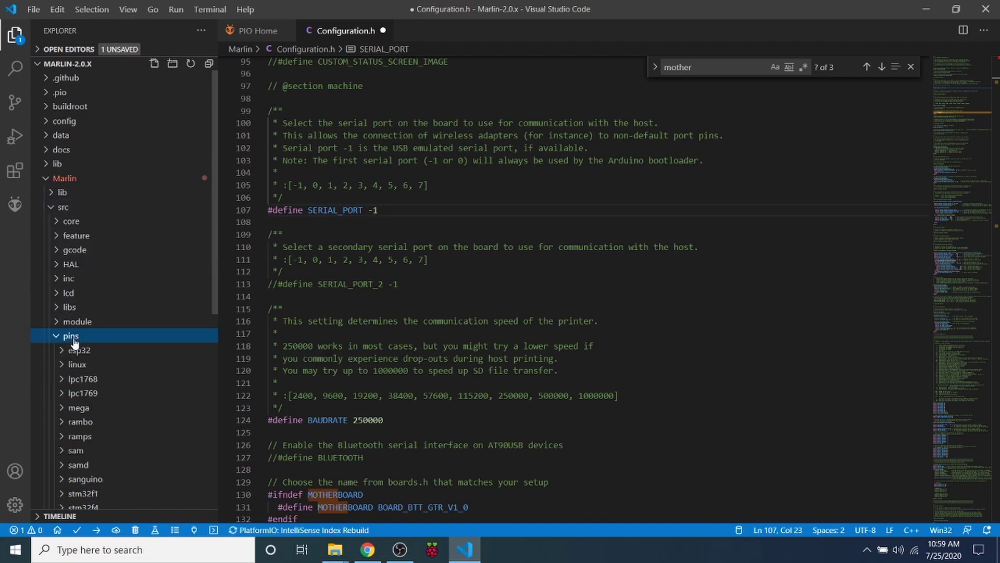
pyautogui.scroll(-2, 74, 342)
pyautogui.scroll(-1, 74, 341)
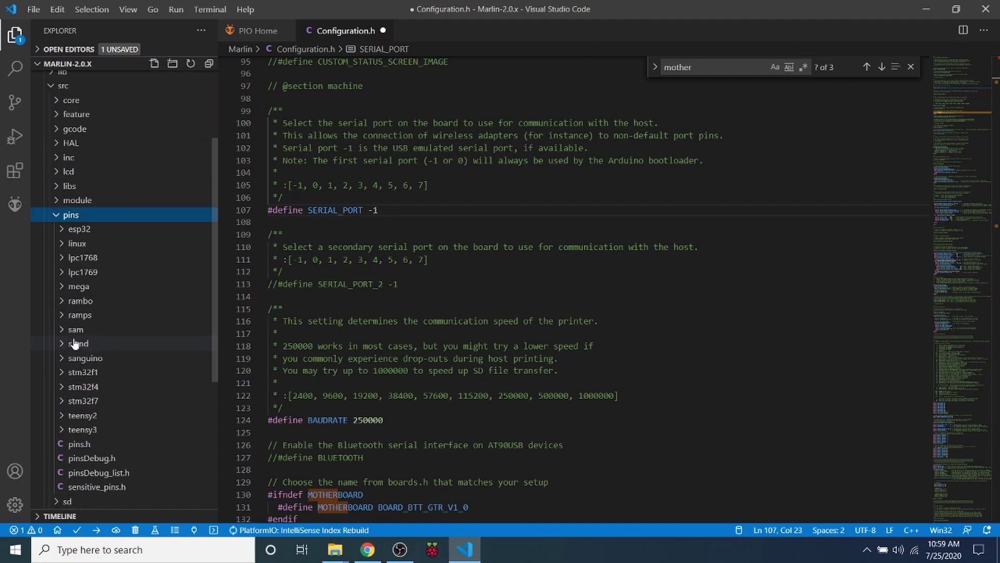
pyautogui.scroll(-2, 78, 344)
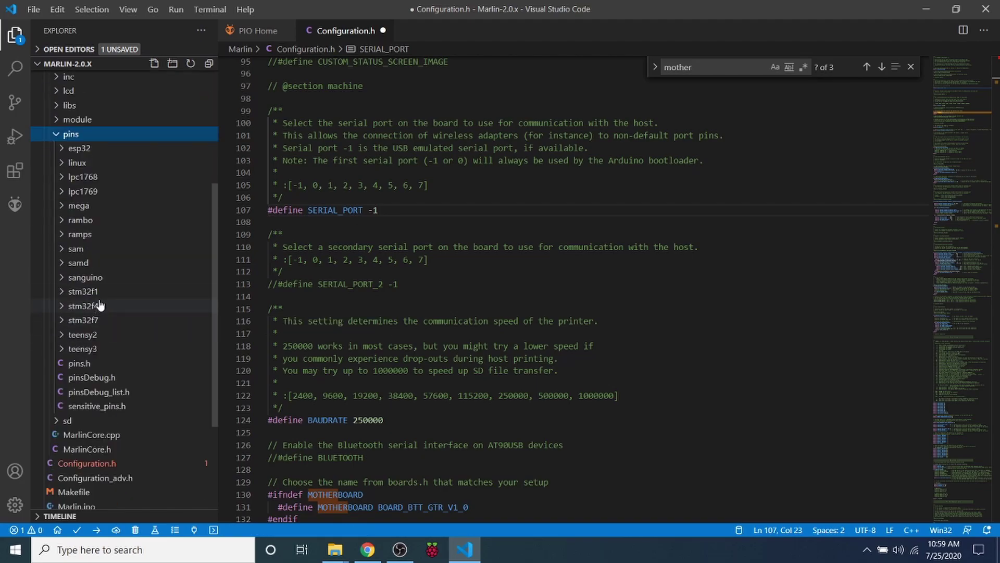
pyautogui.scroll(1, 98, 297)
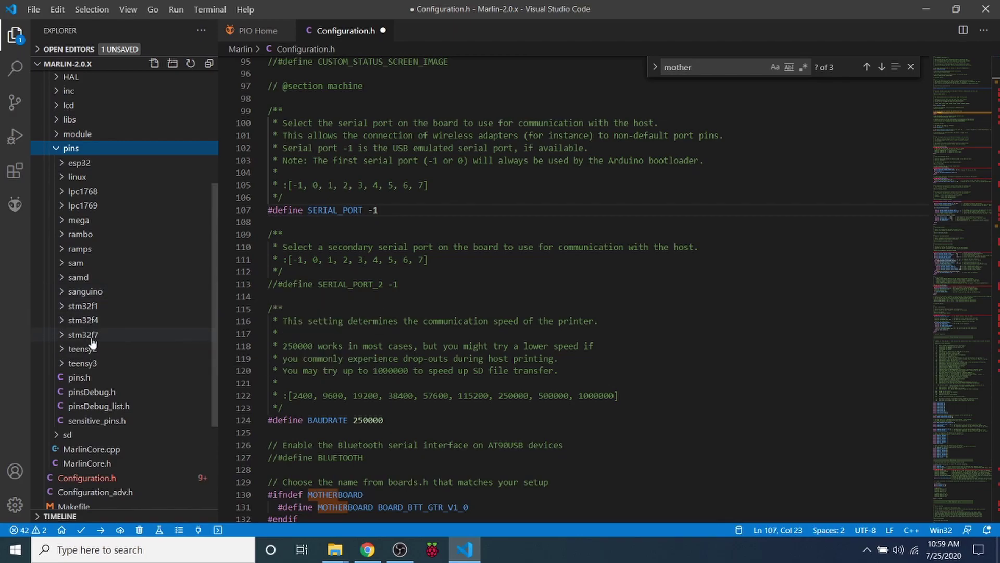
pyautogui.doubleClick(85, 312)
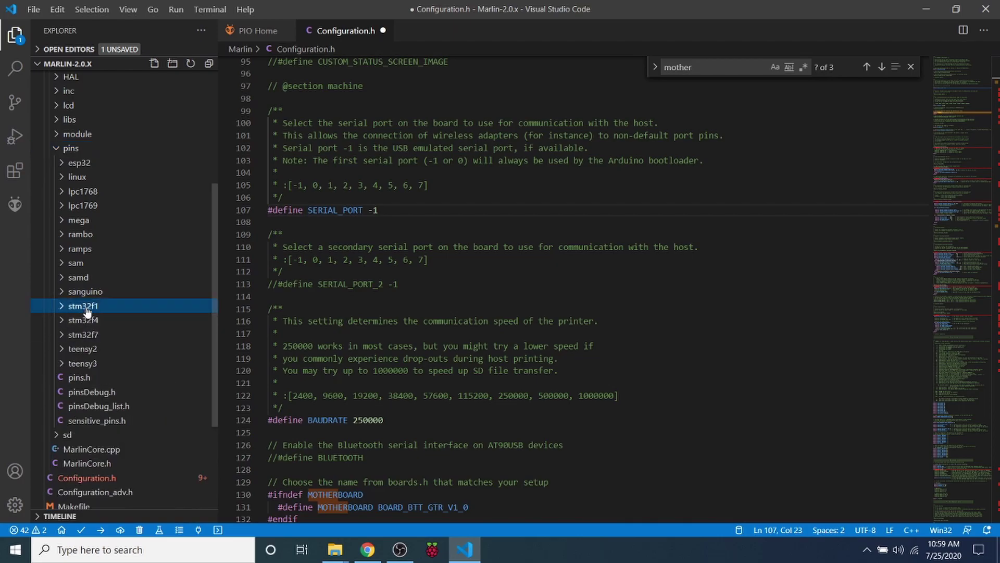
pyautogui.click(86, 313)
pyautogui.scroll(-2, 102, 326)
pyautogui.scroll(-1, 163, 335)
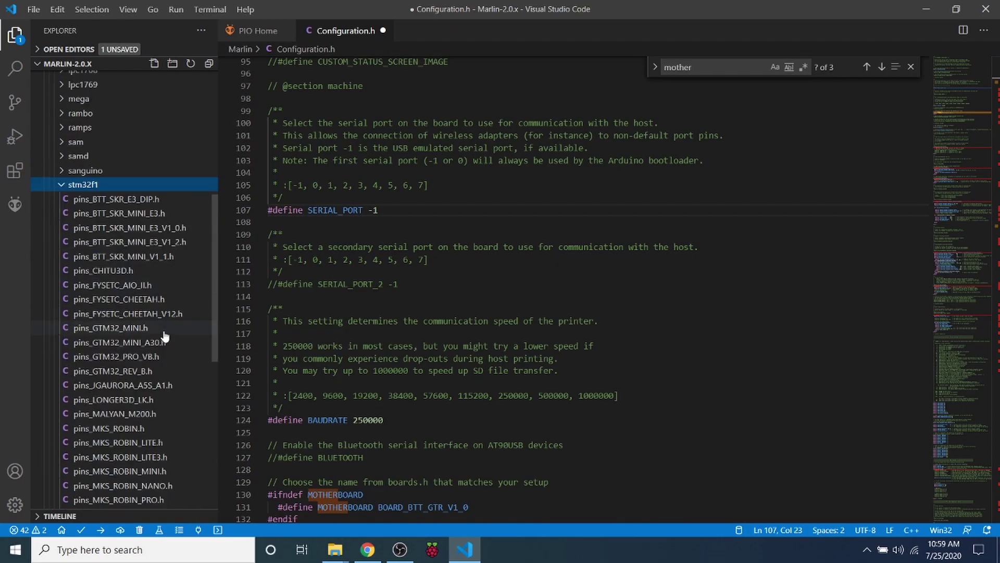
pyautogui.scroll(-1, 164, 335)
pyautogui.scroll(-2, 165, 337)
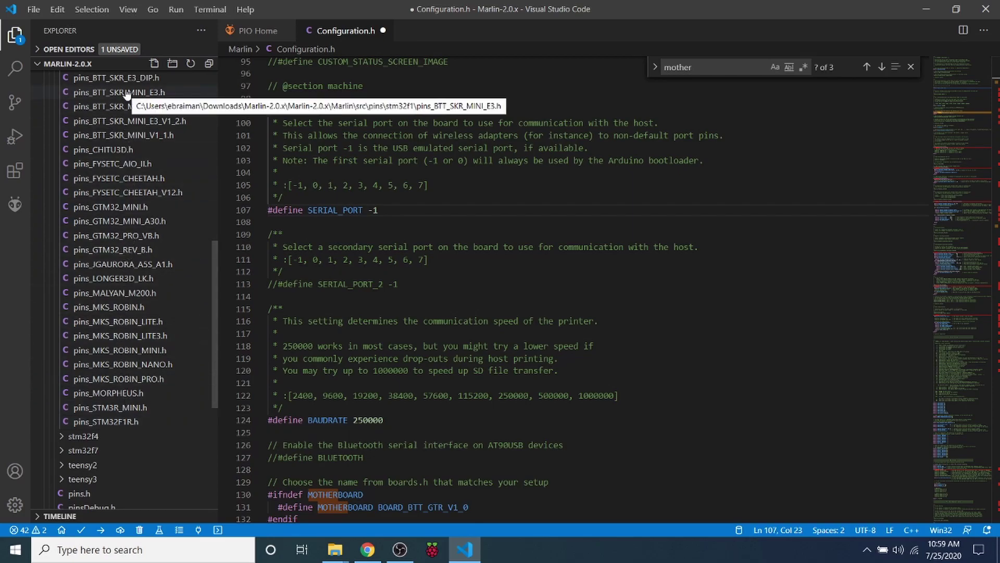
pyautogui.scroll(2, 125, 125)
pyautogui.click(60, 147)
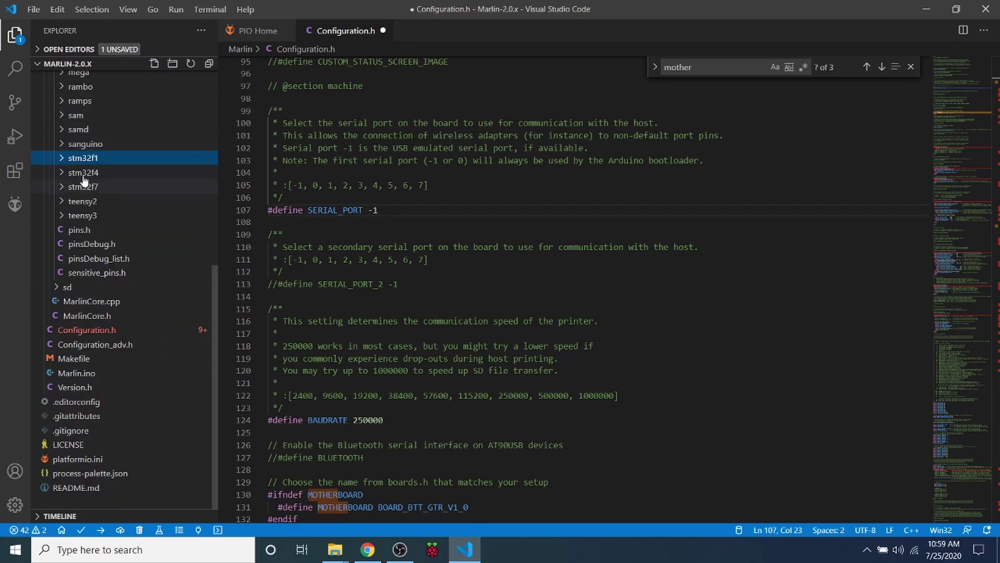
pyautogui.click(84, 173)
pyautogui.click(84, 174)
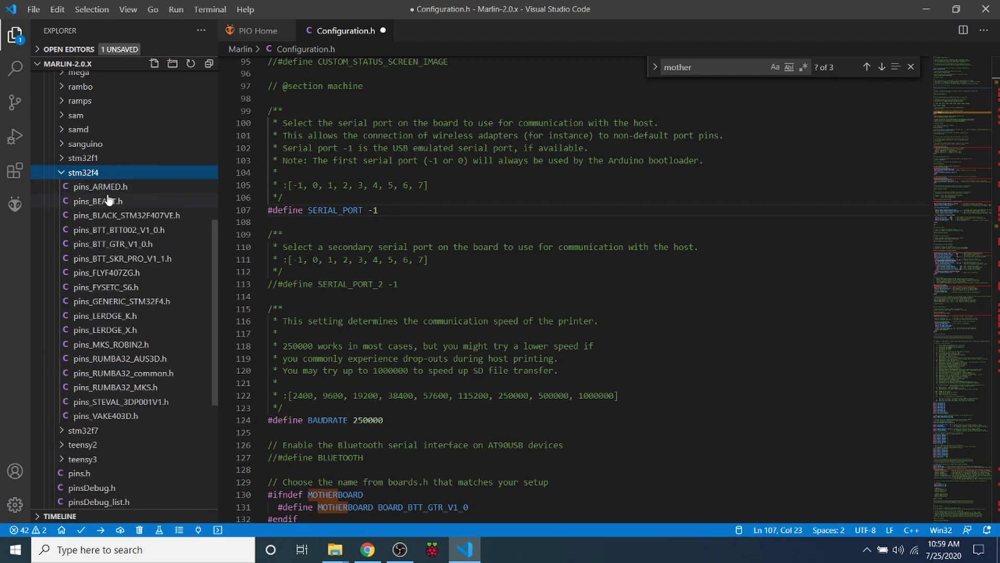
pyautogui.click(113, 245)
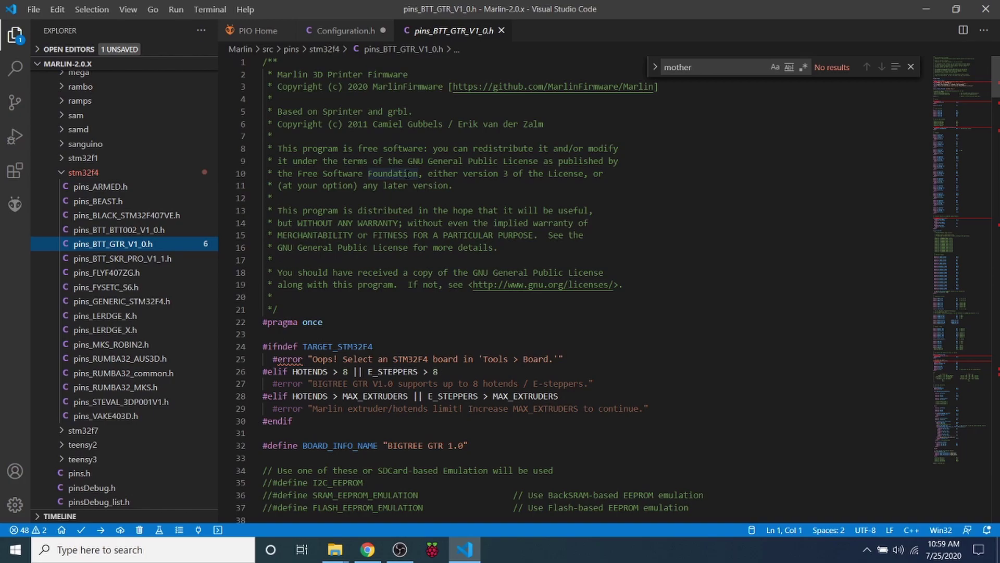
pyautogui.scroll(-3, 571, 290)
pyautogui.scroll(-2, 570, 289)
pyautogui.scroll(-1, 404, 221)
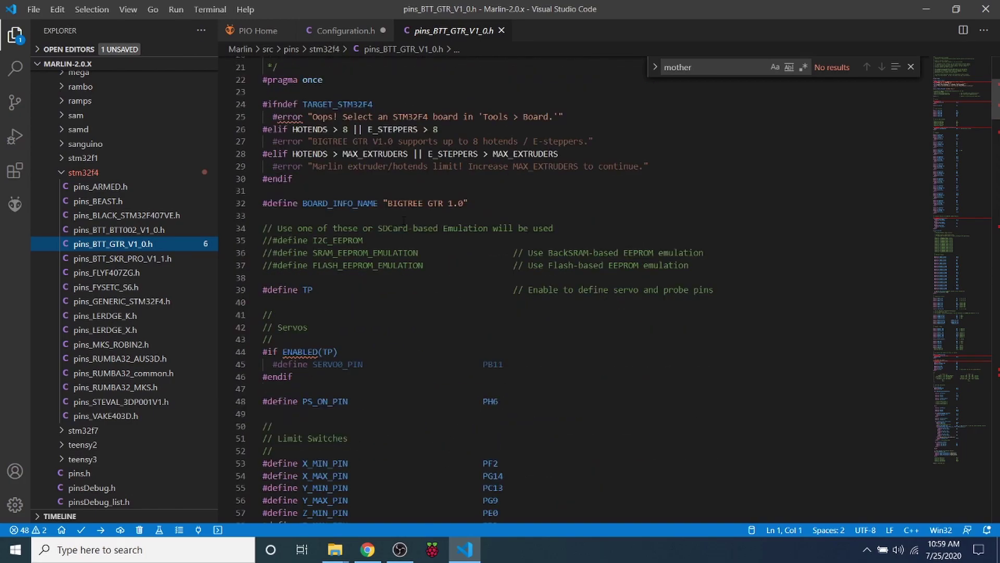
pyautogui.scroll(-2, 403, 221)
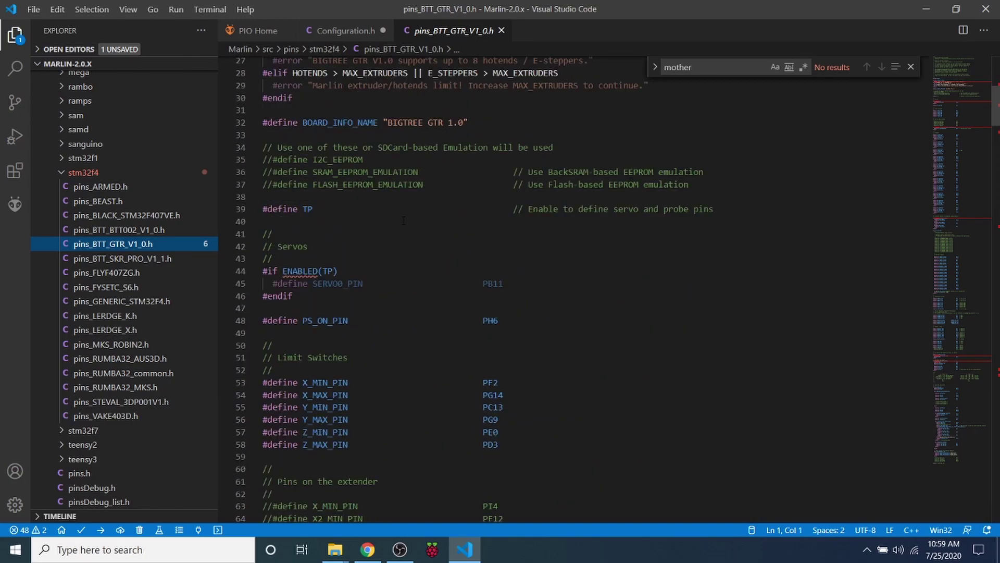
pyautogui.scroll(-3, 403, 220)
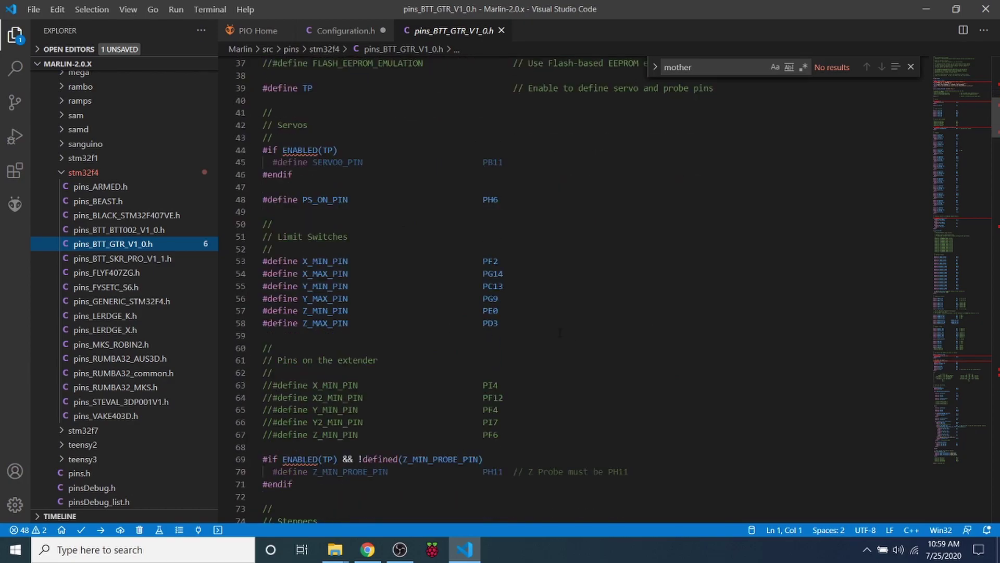
# - Highlight the limit switch pin definitions on lines 53–58, including PG14, PG9 and PD3
pyautogui.moveTo(560, 328); pyautogui.dragTo(255, 262)
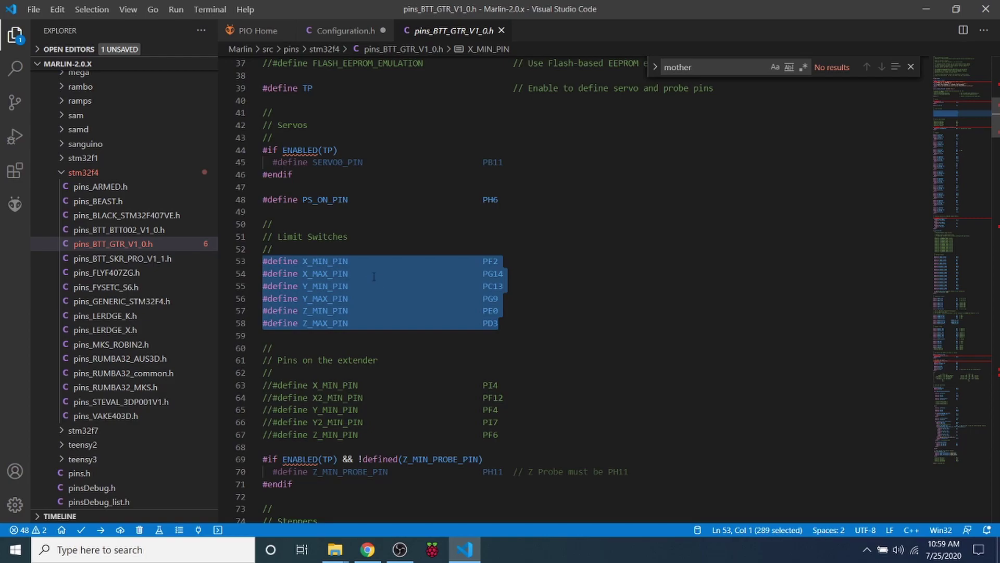
pyautogui.click(480, 262)
pyautogui.doubleClick(494, 273)
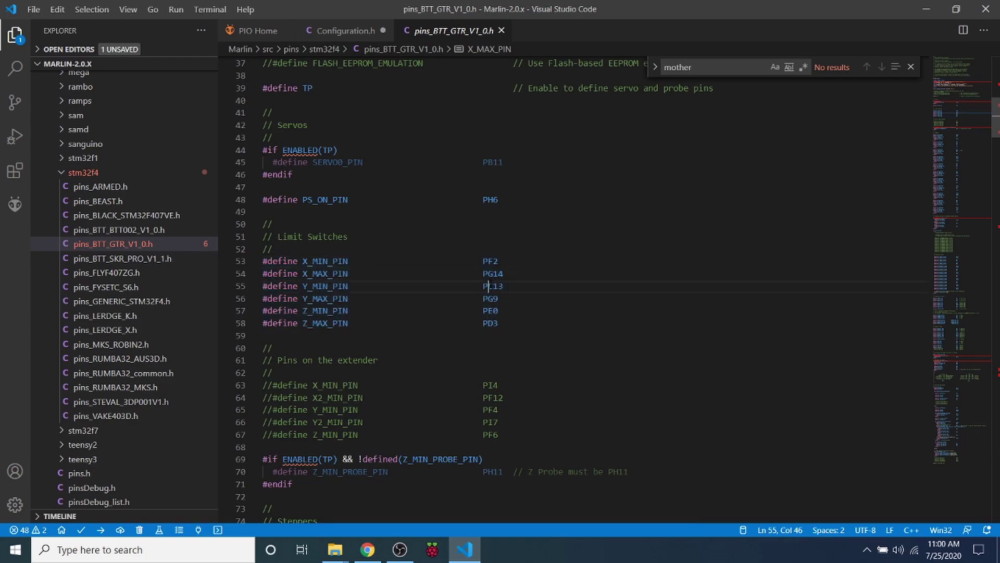
pyautogui.doubleClick(492, 286)
pyautogui.doubleClick(491, 299)
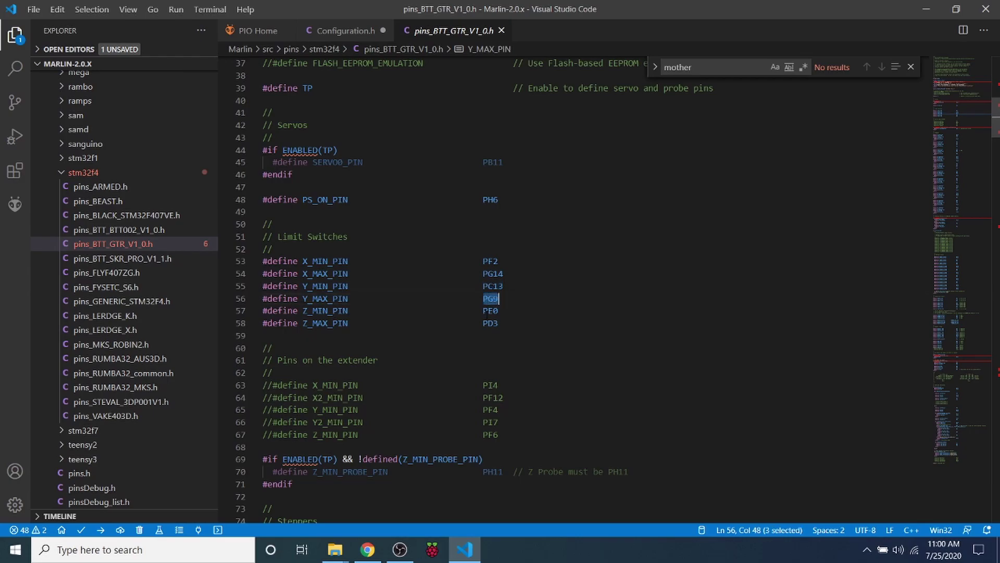
pyautogui.doubleClick(491, 323)
pyautogui.scroll(-3, 273, 289)
pyautogui.scroll(-2, 500, 289)
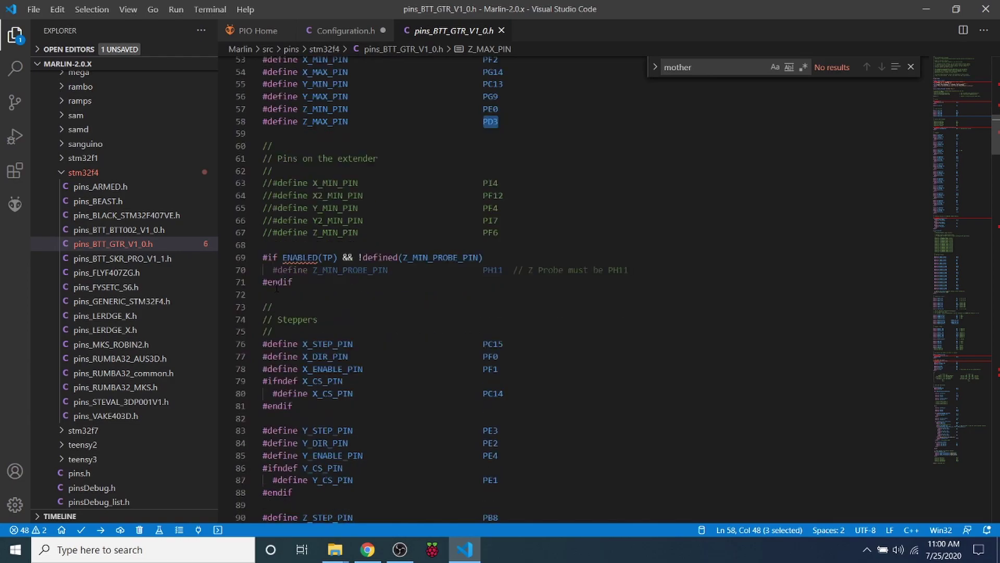
pyautogui.scroll(-1, 500, 289)
pyautogui.scroll(-2, 500, 289)
pyautogui.scroll(-2, 500, 290)
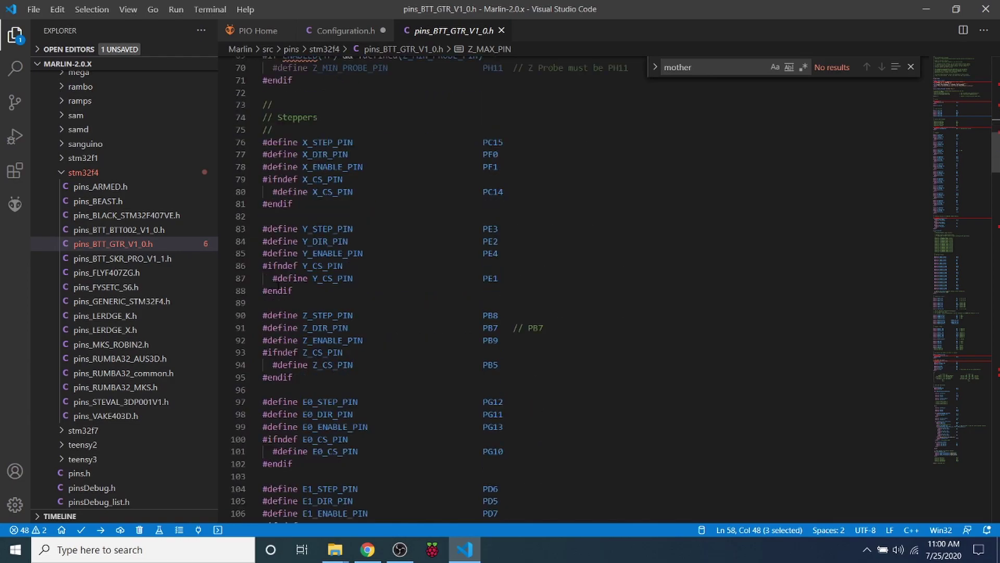
pyautogui.scroll(2, 279, 286)
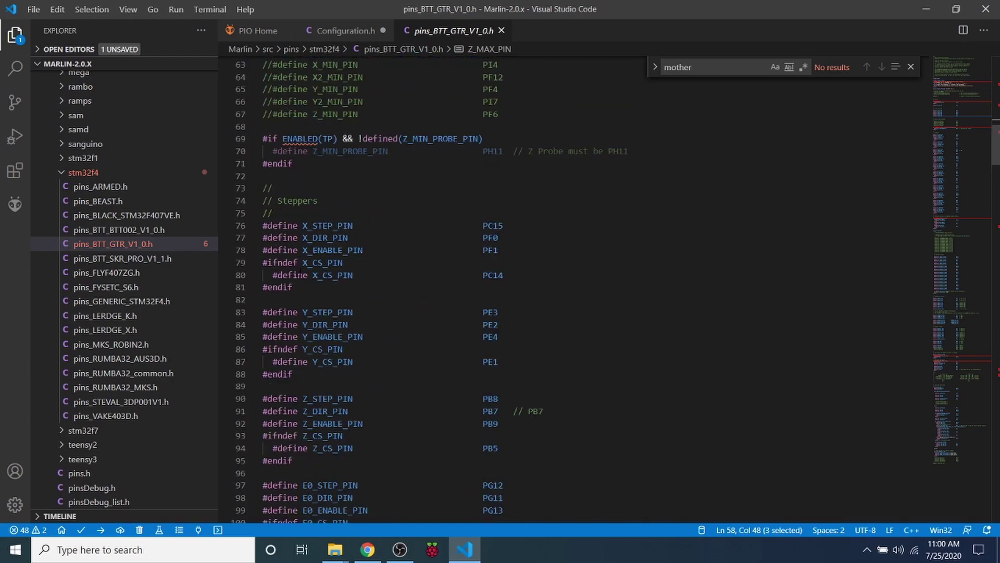
# - Highlight the X stepper pin block on lines 76–81, noting X_CS_PIN is PC14
pyautogui.moveTo(405, 288); pyautogui.dragTo(263, 225)
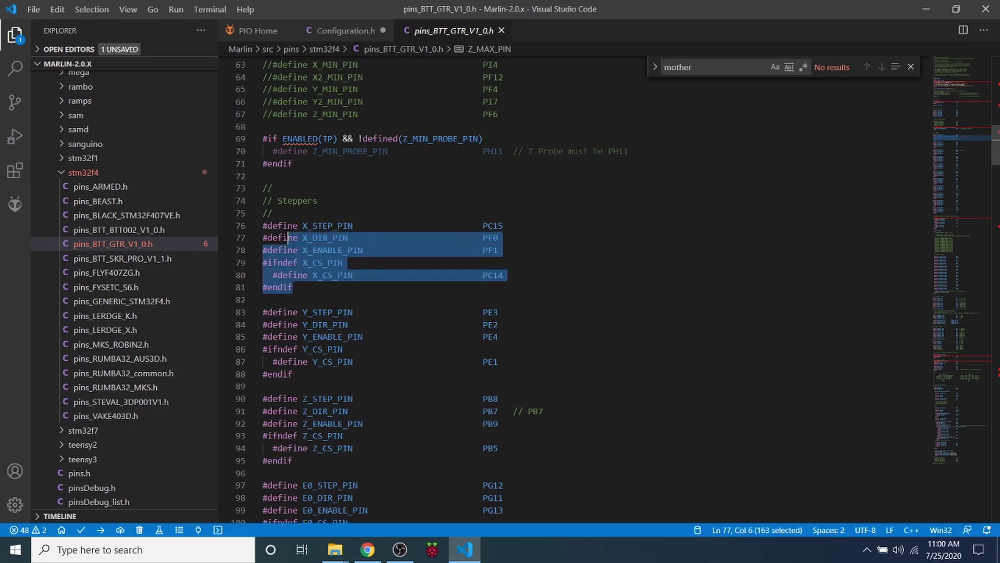
pyautogui.doubleClick(348, 276)
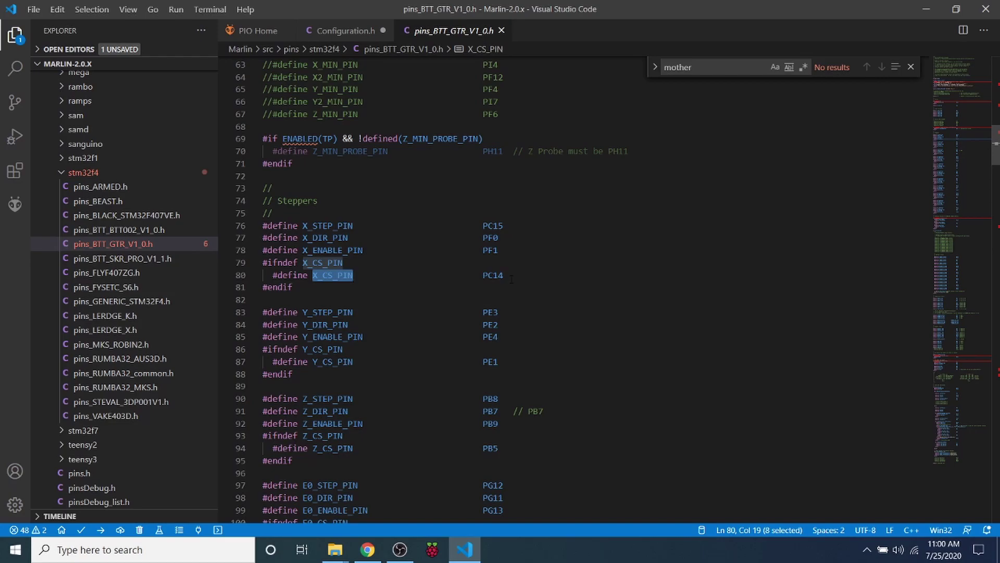
pyautogui.moveTo(512, 275); pyautogui.dragTo(478, 276)
pyautogui.doubleClick(340, 275)
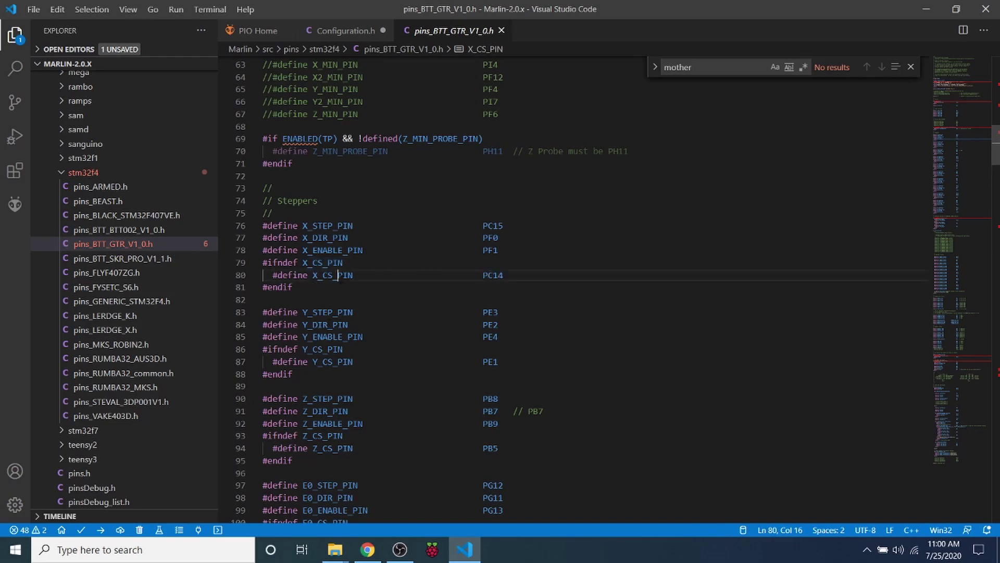
pyautogui.moveTo(333, 276)
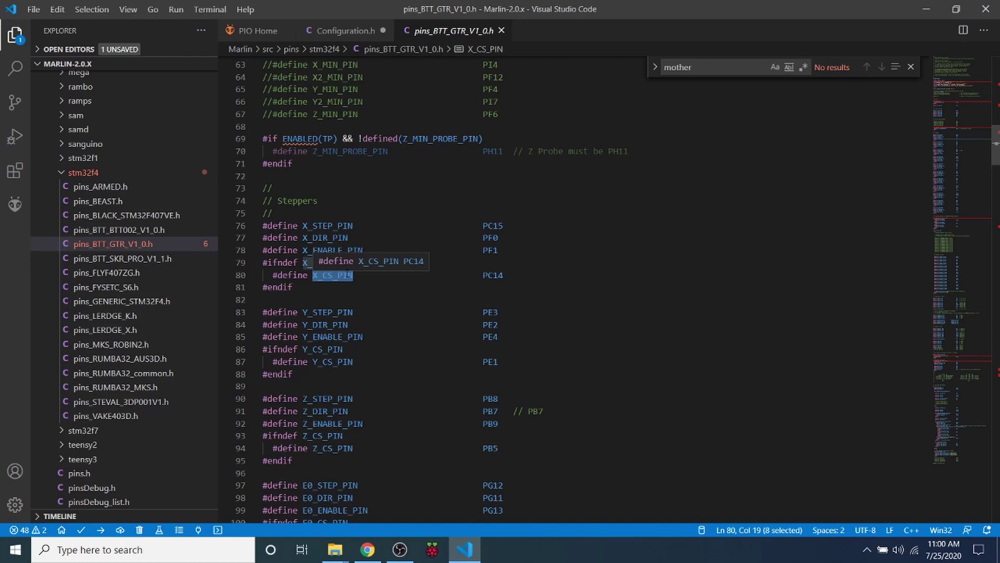
pyautogui.scroll(-1, 353, 275)
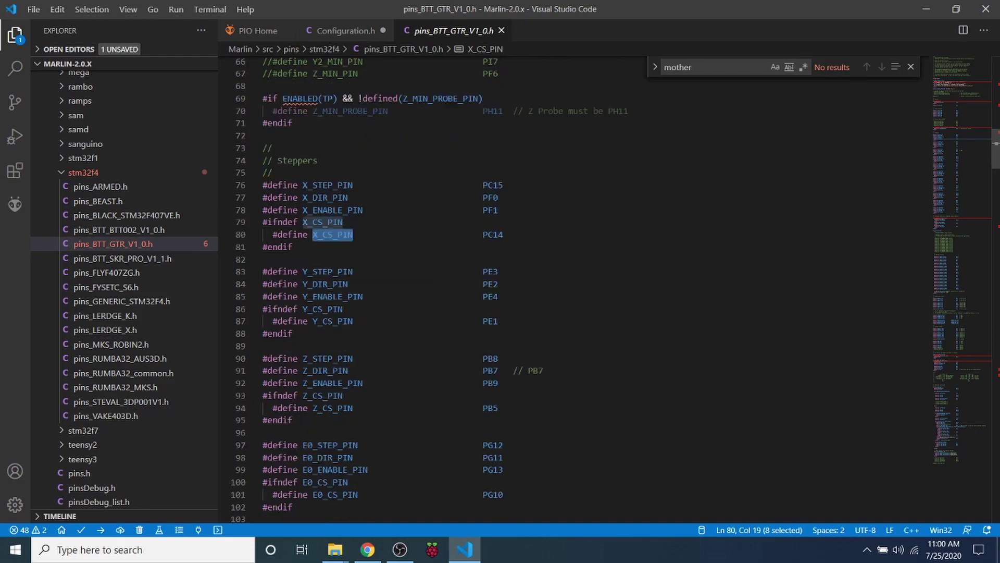
pyautogui.scroll(-5, 352, 274)
pyautogui.scroll(-3, 351, 273)
pyautogui.scroll(-3, 348, 272)
pyautogui.scroll(-2, 348, 272)
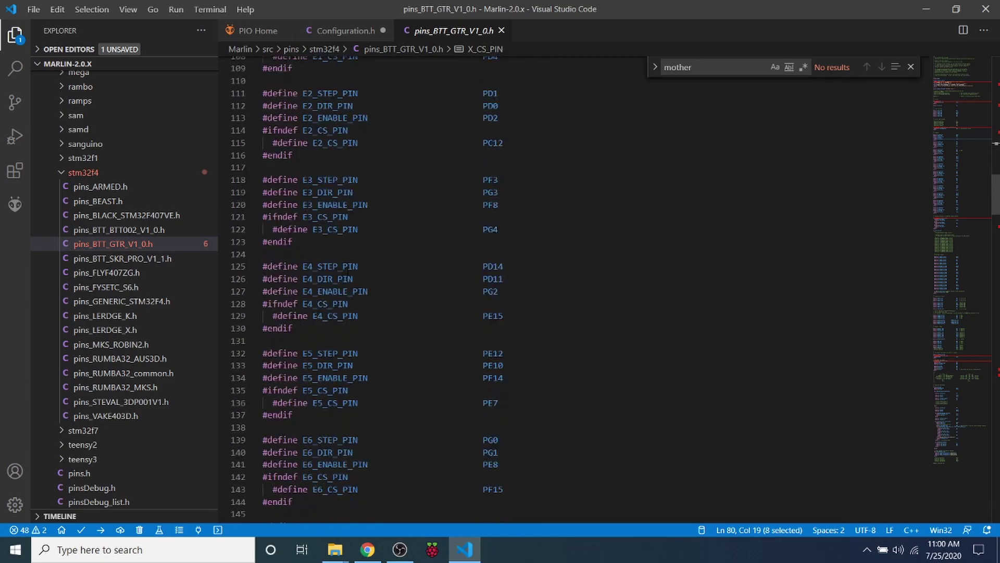
pyautogui.scroll(-3, 348, 272)
pyautogui.scroll(-5, 348, 272)
pyautogui.scroll(-2, 348, 272)
pyautogui.scroll(-3, 348, 271)
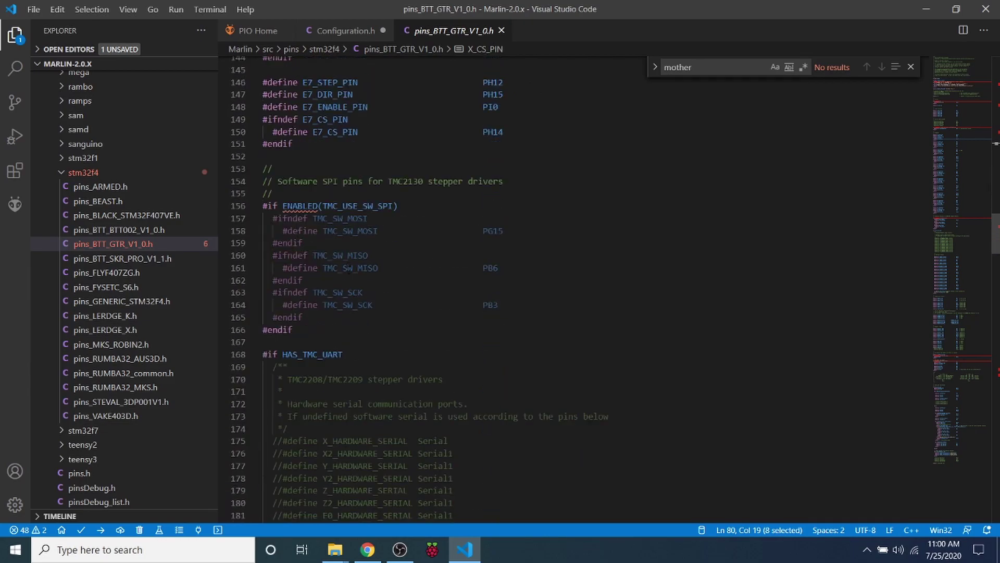
pyautogui.scroll(-5, 348, 270)
pyautogui.scroll(-1, 350, 266)
pyautogui.scroll(-3, 353, 258)
pyautogui.scroll(-2, 352, 266)
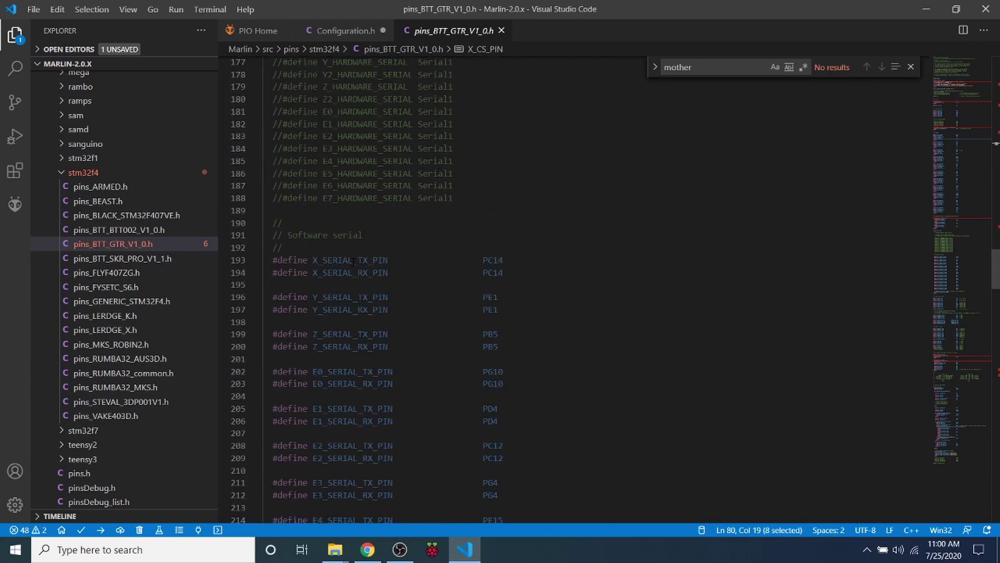
pyautogui.scroll(-3, 354, 265)
pyautogui.scroll(-2, 354, 264)
pyautogui.scroll(-5, 354, 265)
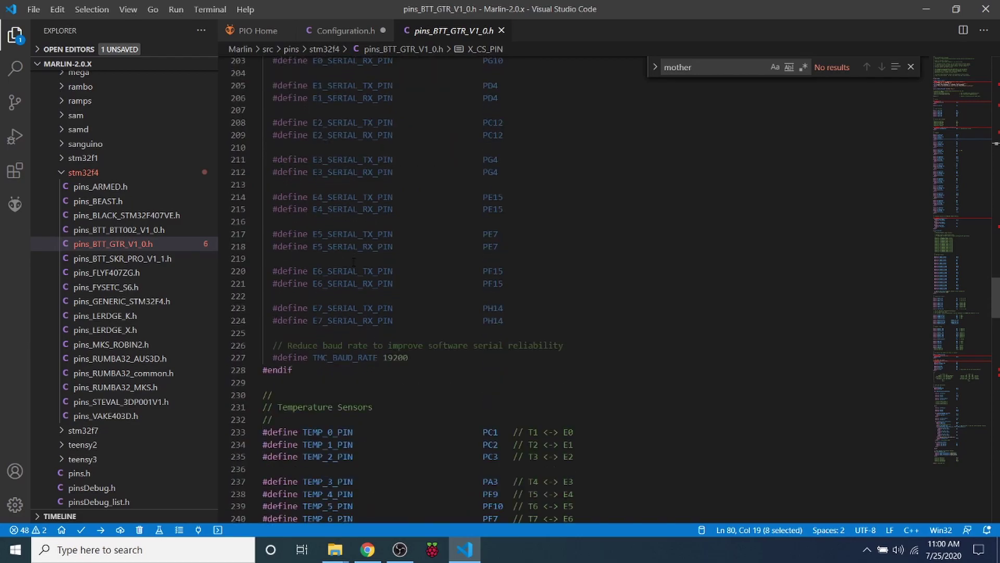
pyautogui.scroll(-2, 354, 263)
pyautogui.scroll(-2, 353, 262)
pyautogui.scroll(-2, 355, 262)
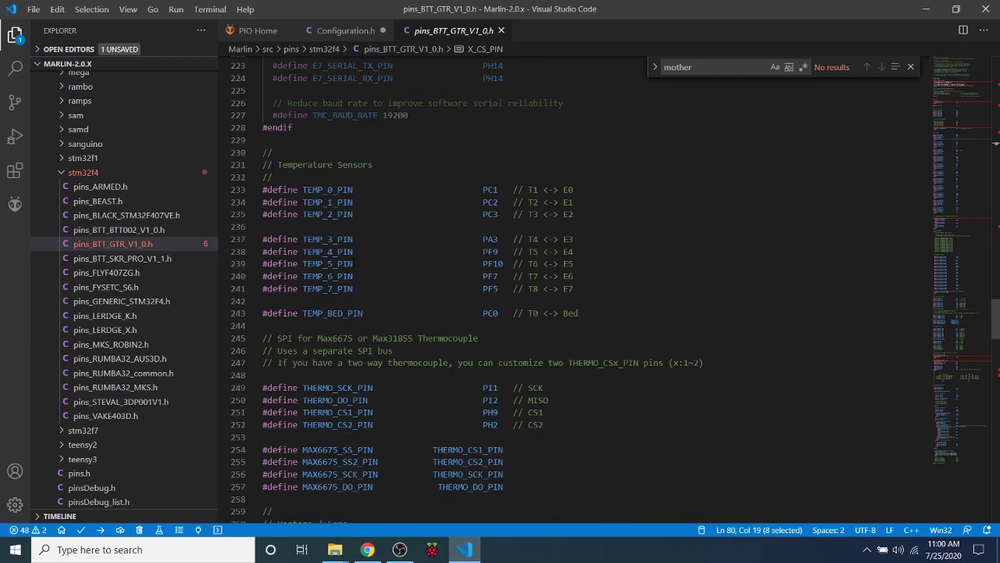
pyautogui.scroll(-3, 354, 262)
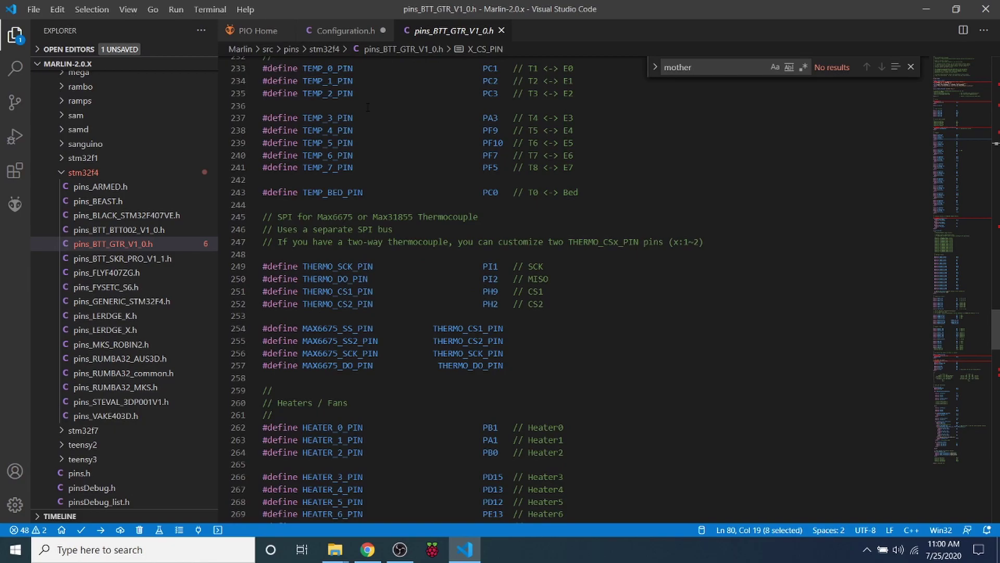
pyautogui.scroll(3, 374, 152)
pyautogui.scroll(-5, 609, 300)
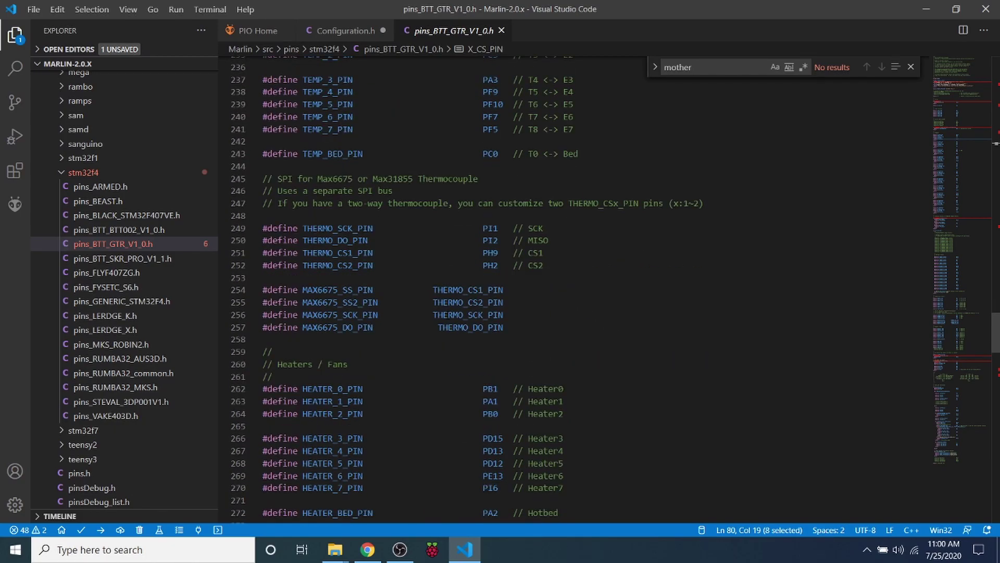
pyautogui.scroll(-4, 524, 306)
pyautogui.scroll(-2, 442, 313)
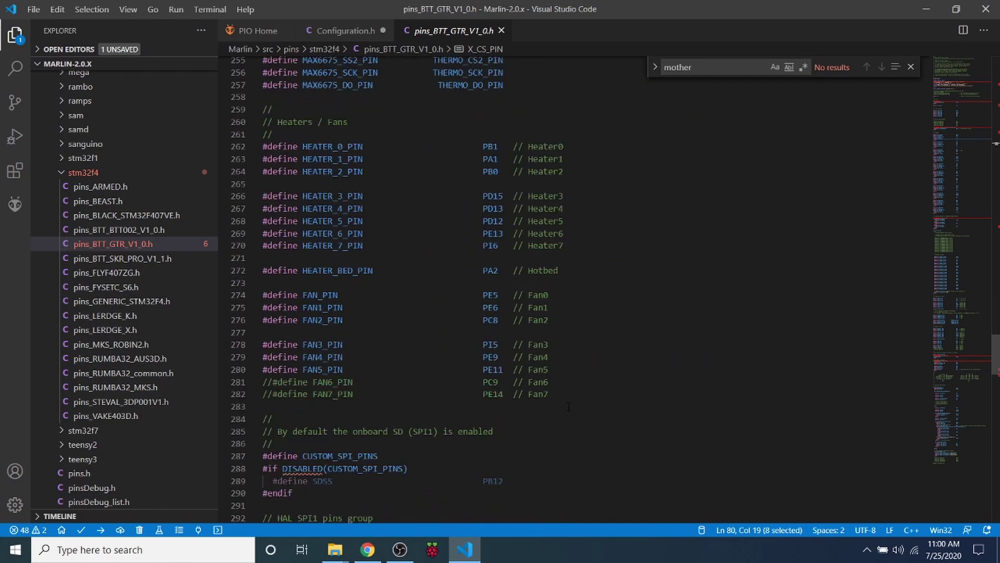
pyautogui.moveTo(575, 398); pyautogui.dragTo(263, 301)
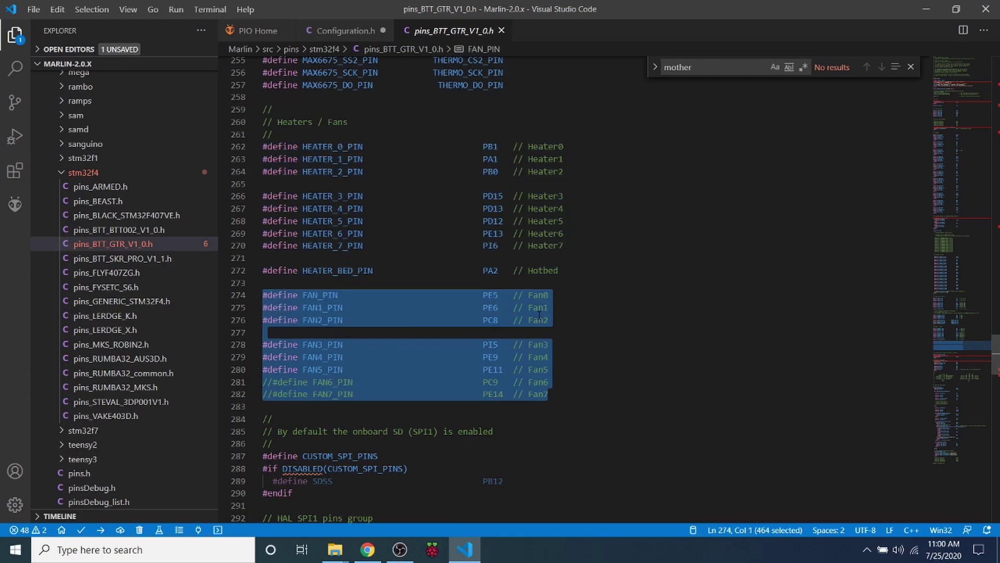
pyautogui.click(499, 296)
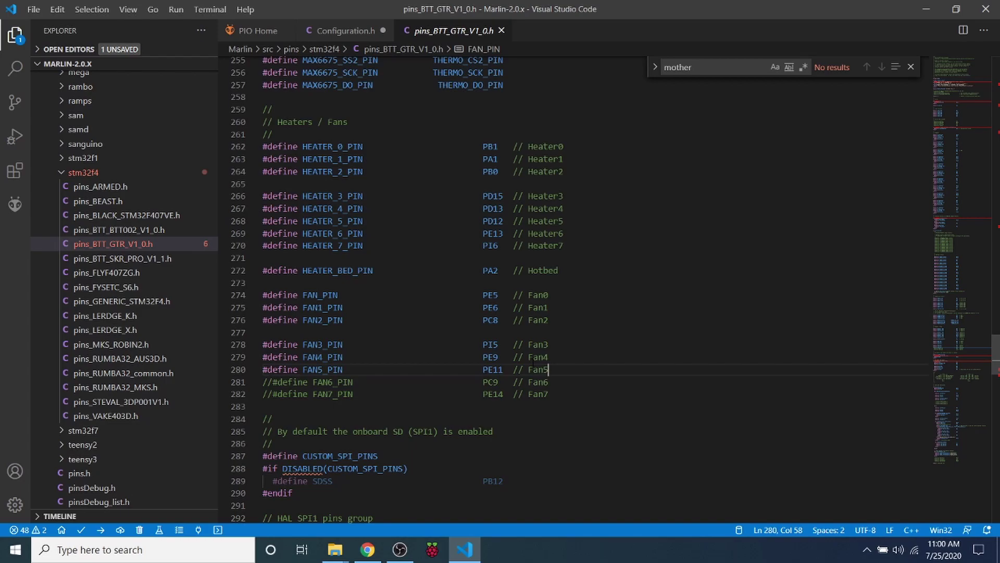
pyautogui.moveTo(551, 370)
pyautogui.mouseDown()
pyautogui.moveTo(313, 295)
pyautogui.moveTo(257, 259)
pyautogui.mouseUp()
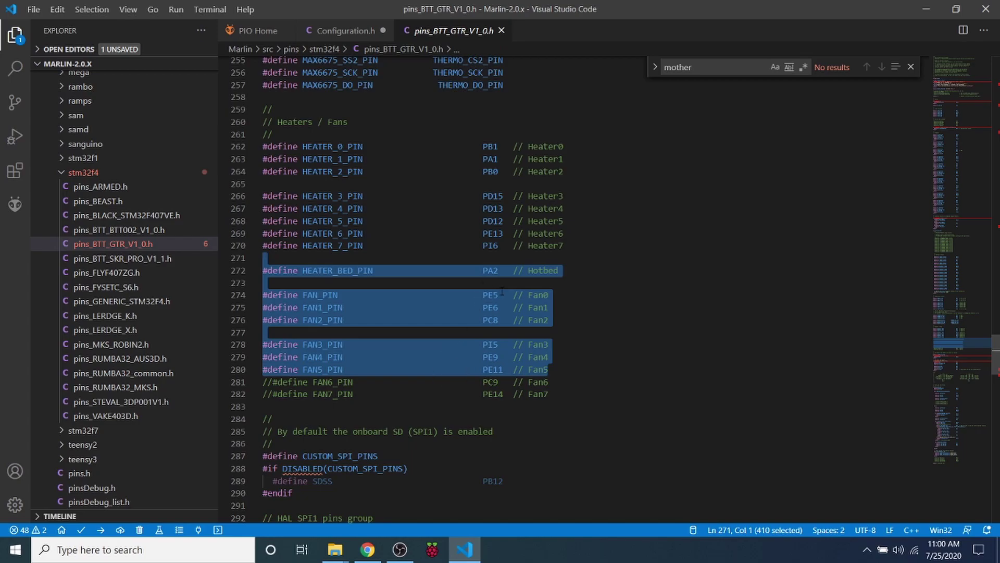
pyautogui.doubleClick(539, 295)
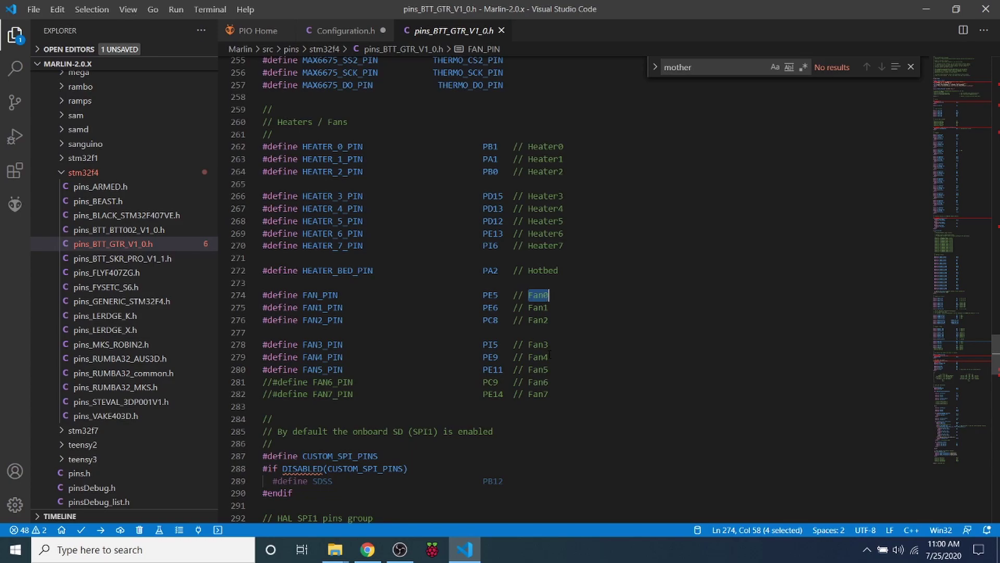
pyautogui.moveTo(549, 395); pyautogui.dragTo(514, 395)
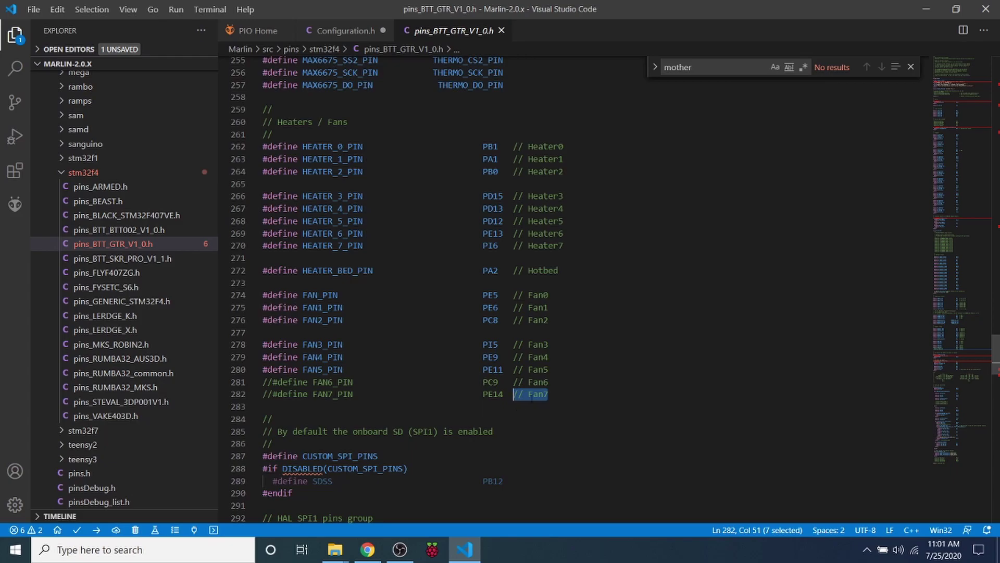
# - Uncomment #define FAN7_PIN on line 282 and save the GTR pins file
pyautogui.click(274, 394)
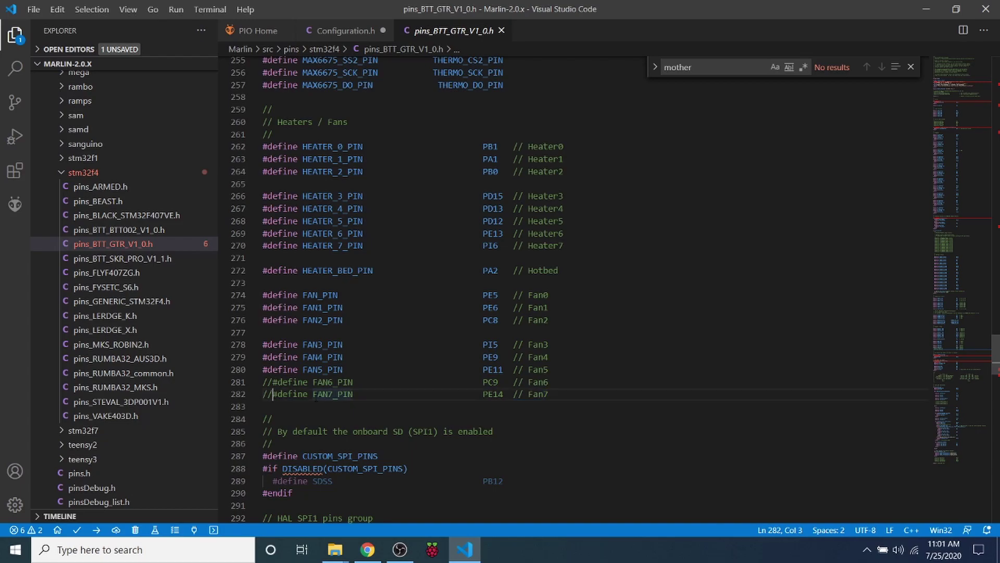
pyautogui.press('BackSpace')
pyautogui.press('BackSpace')
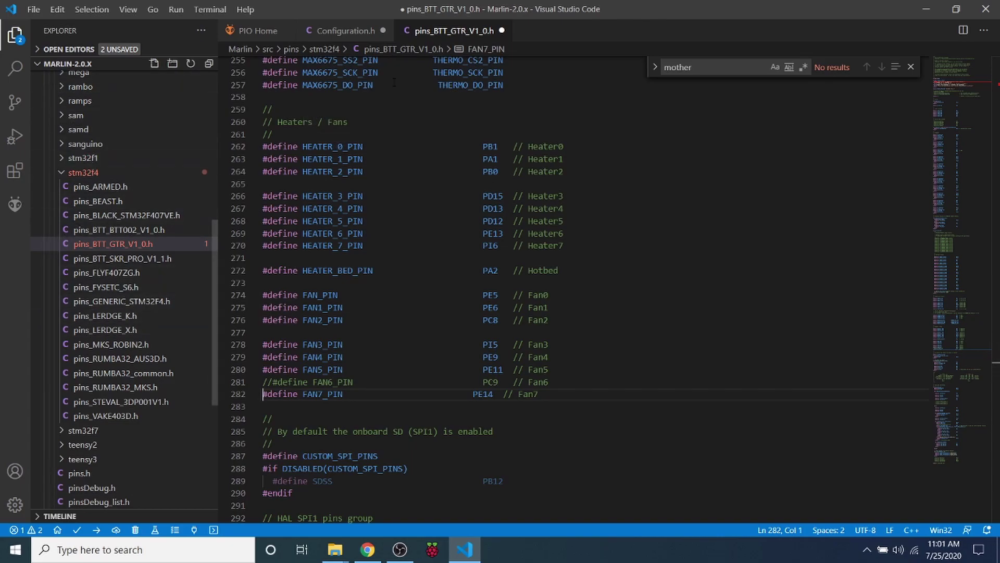
pyautogui.click(417, 129)
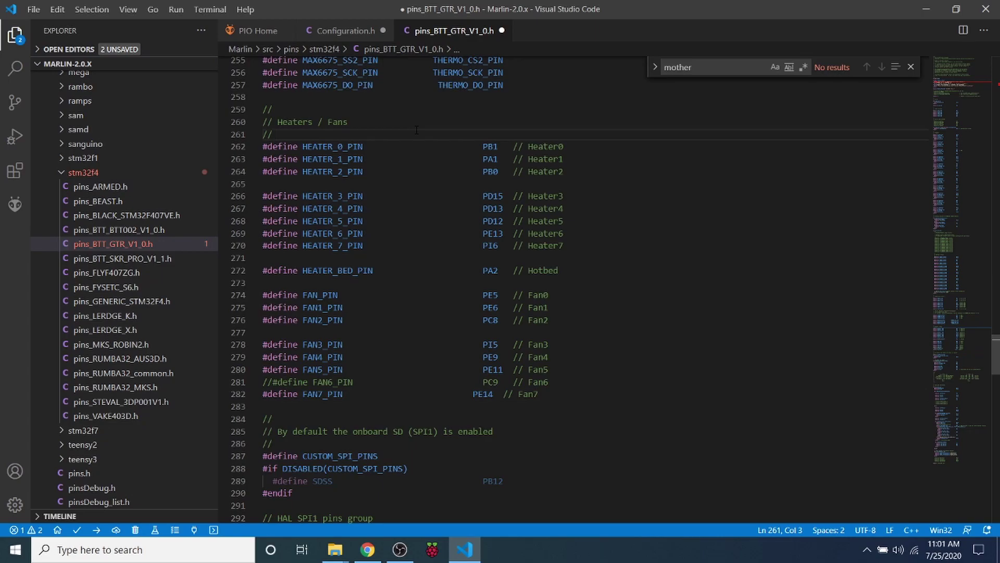
pyautogui.hotkey('ctrl', 's')
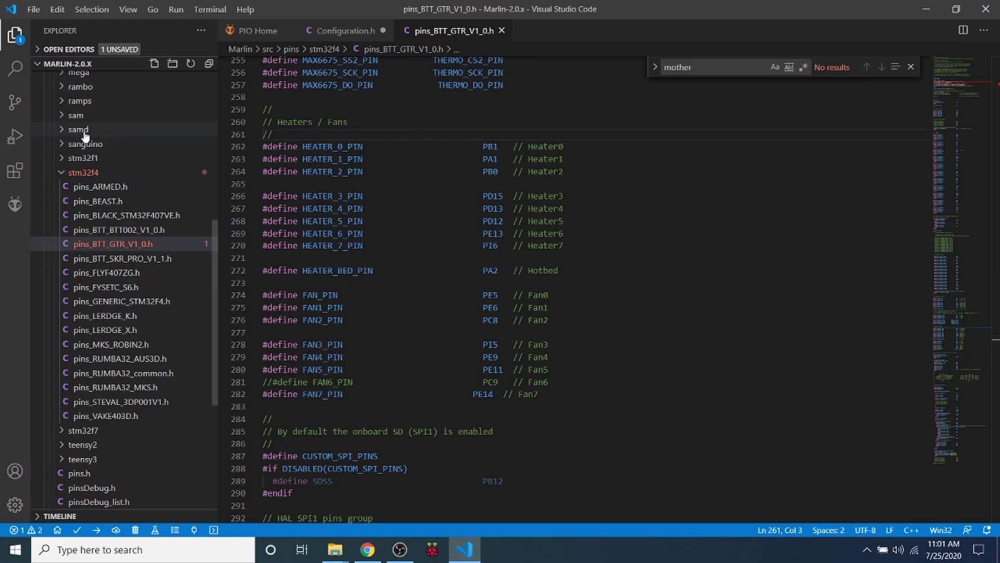
pyautogui.scroll(5, 79, 129)
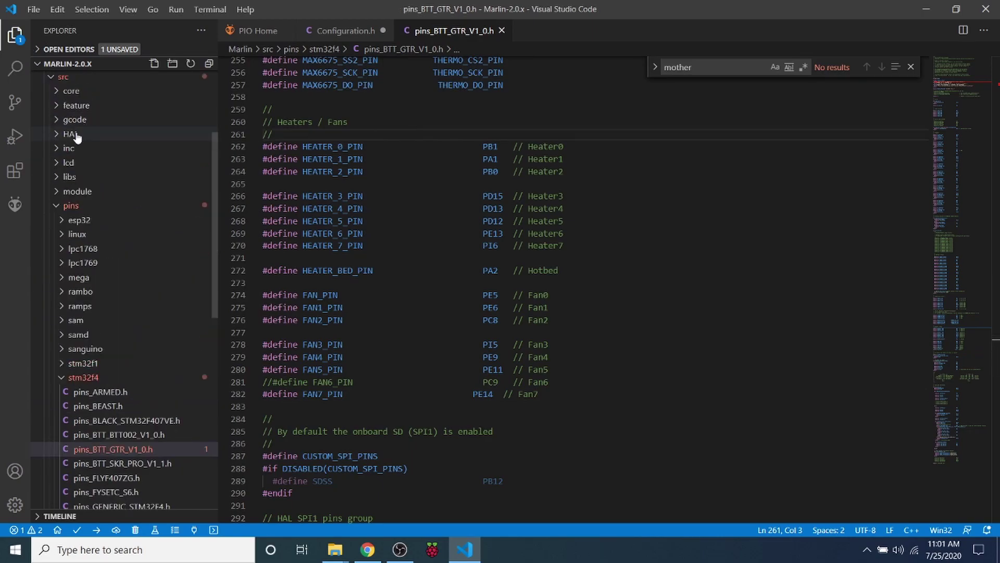
pyautogui.click(54, 207)
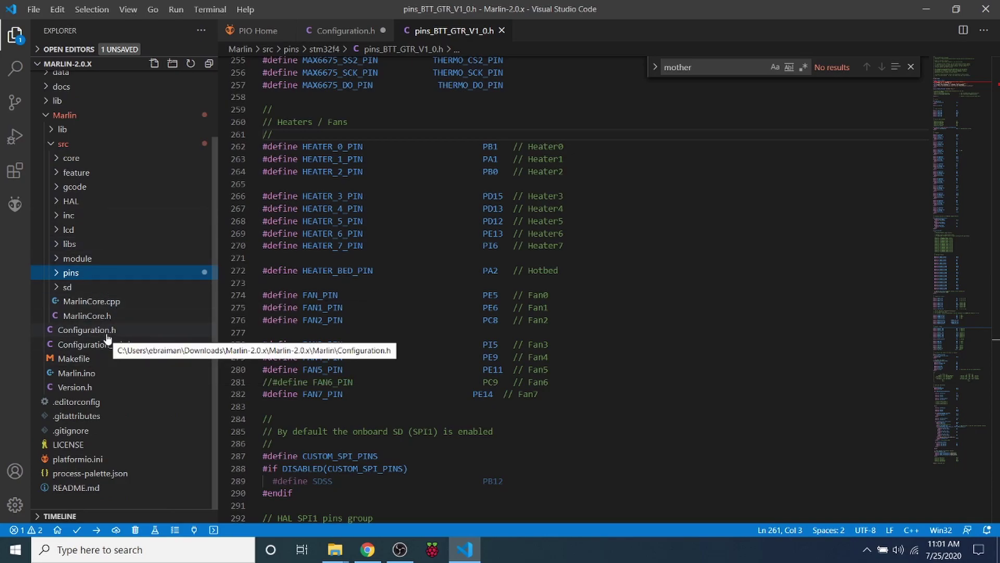
# - Open platformio.ini and inspect its default_envs value, mega2560
pyautogui.click(89, 461)
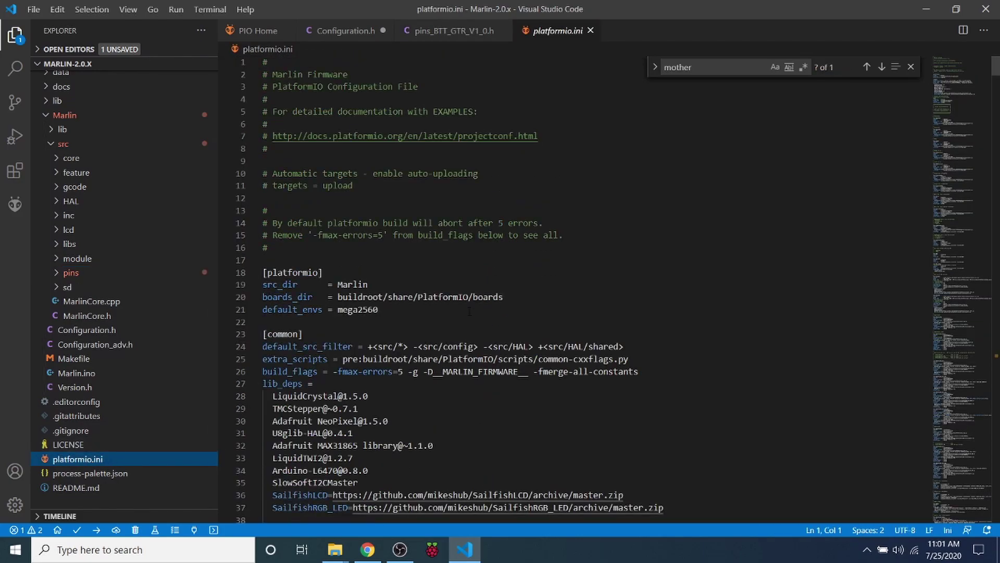
pyautogui.doubleClick(373, 312)
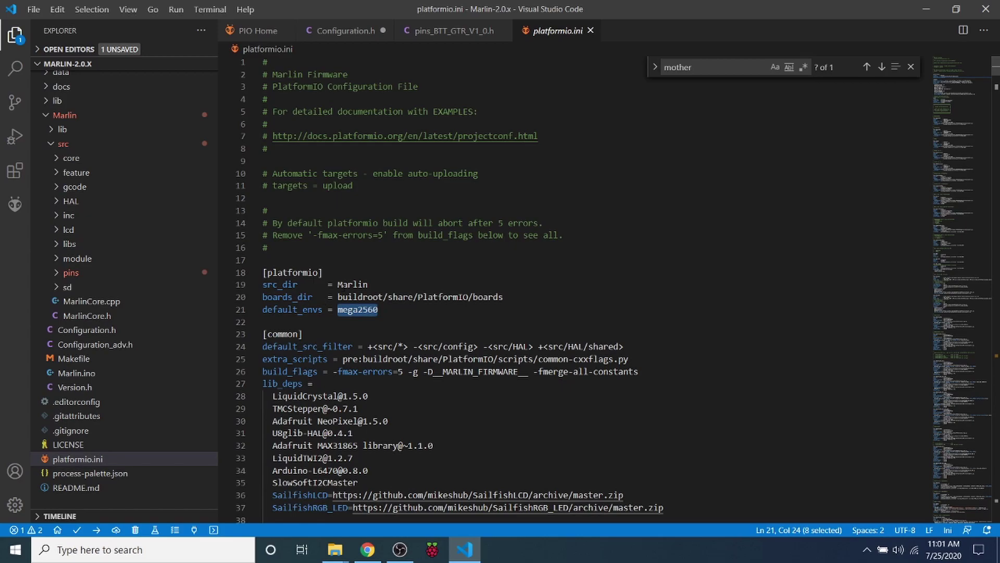
pyautogui.click(546, 248)
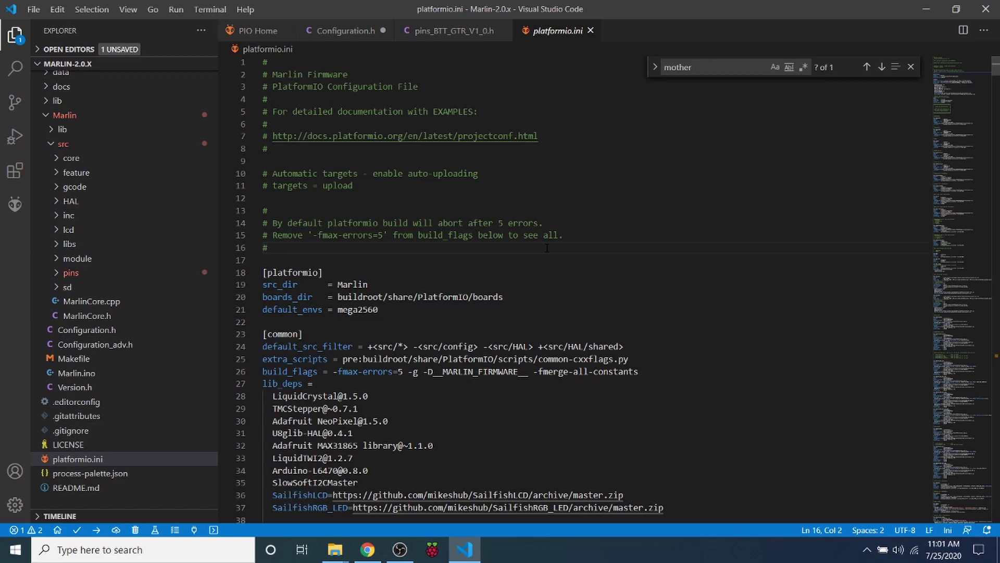
# - Copy BIGTREE_GTR_V1_0 from the GTR section and paste it over mega2560 in default_envs
pyautogui.hotkey('ctrl', 'f')
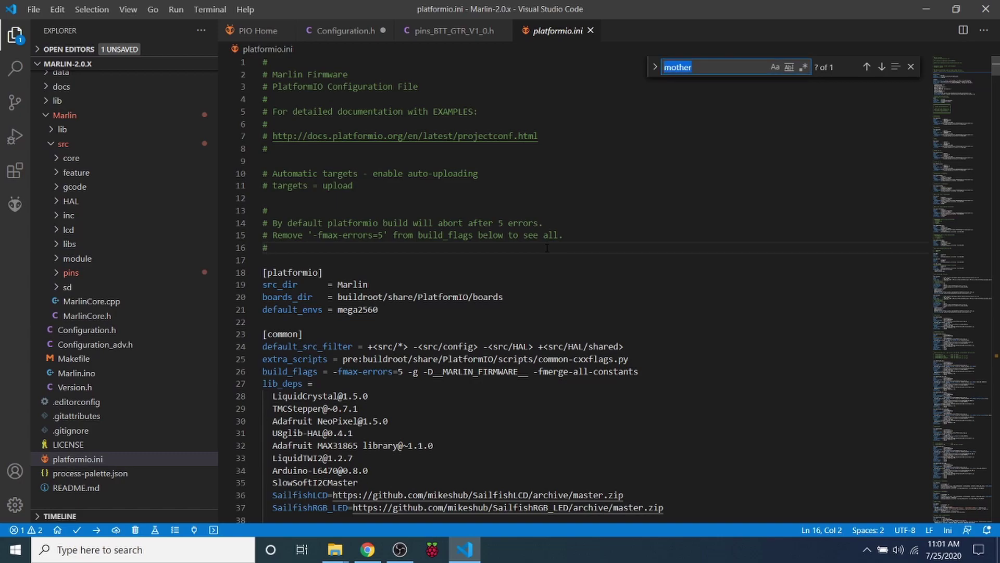
pyautogui.write('GTR')
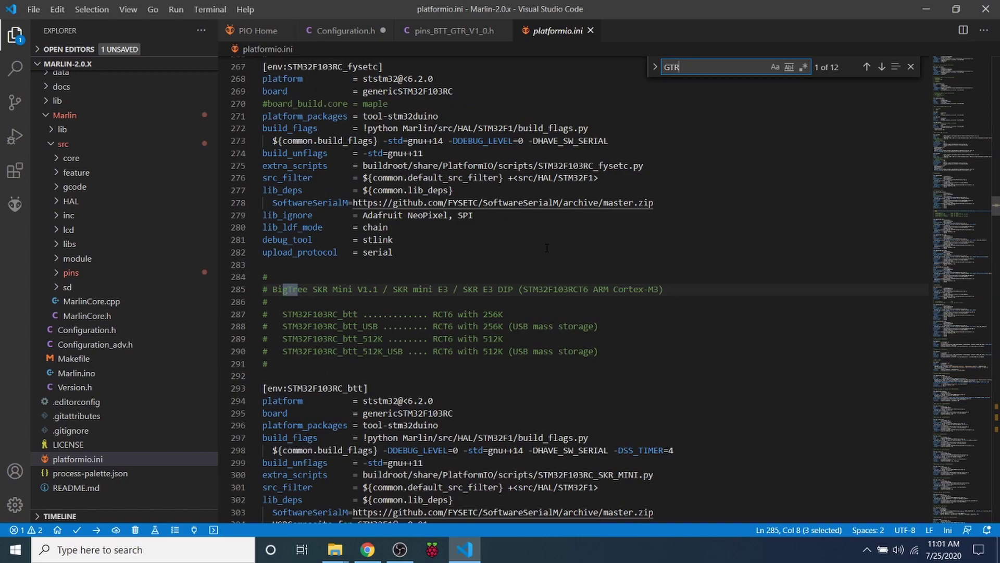
pyautogui.write('_')
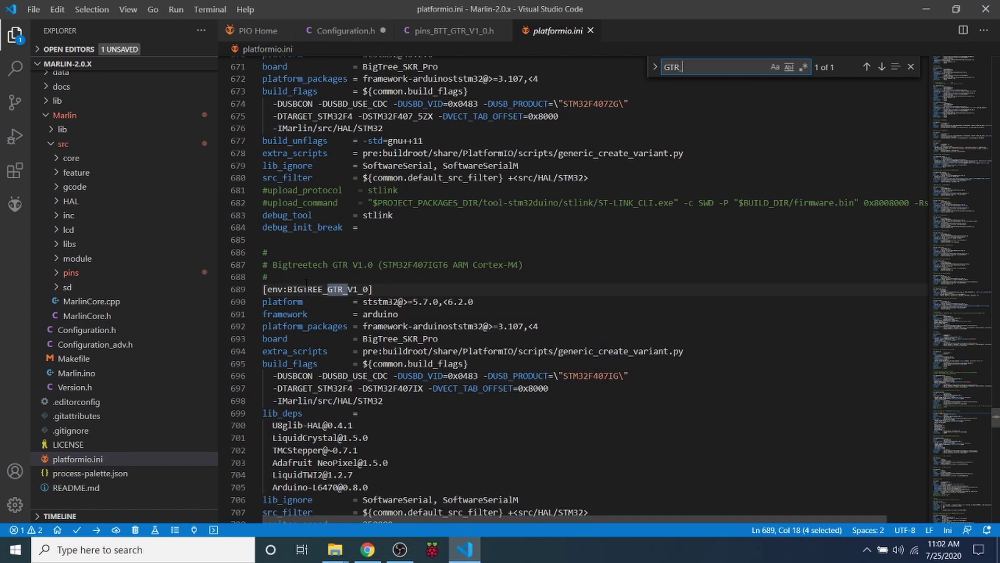
pyautogui.click(305, 278)
pyautogui.doubleClick(310, 289)
pyautogui.hotkey('ctrl', 'c')
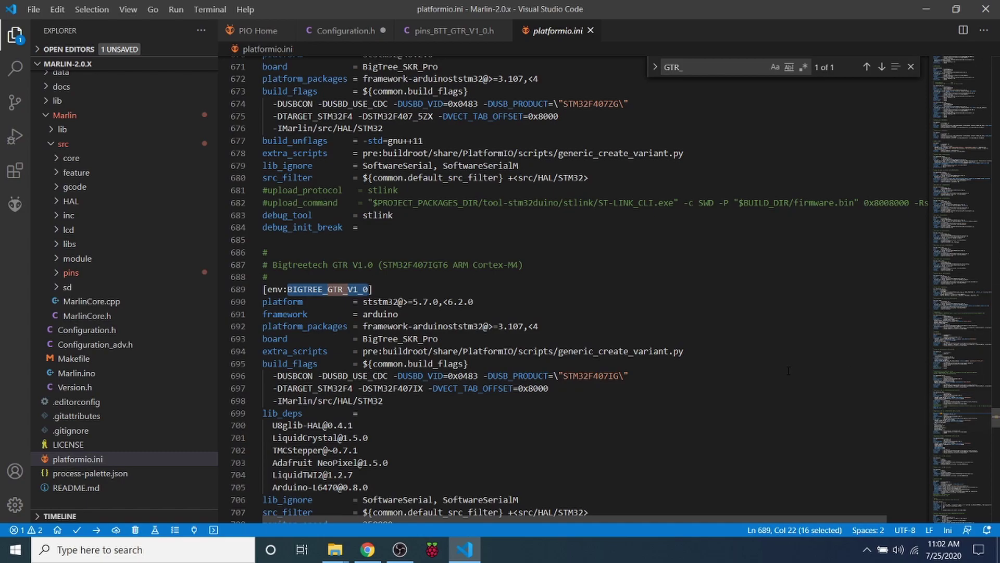
pyautogui.press('pageup')
pyautogui.press('pageup')
pyautogui.press('pageup')
pyautogui.press('pageup')
pyautogui.press('pageup')
pyautogui.press('pageup')
pyautogui.press('pageup')
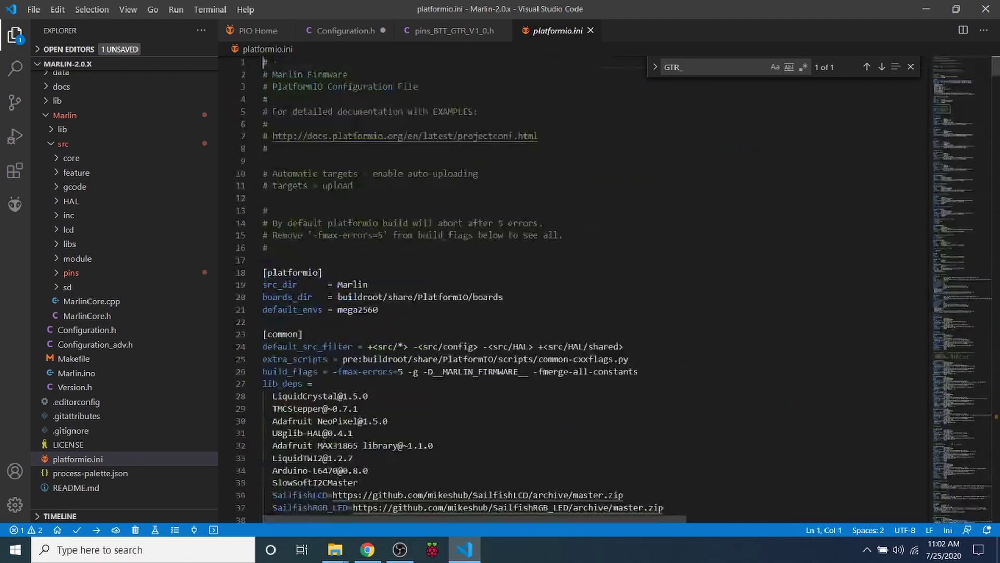
pyautogui.doubleClick(366, 310)
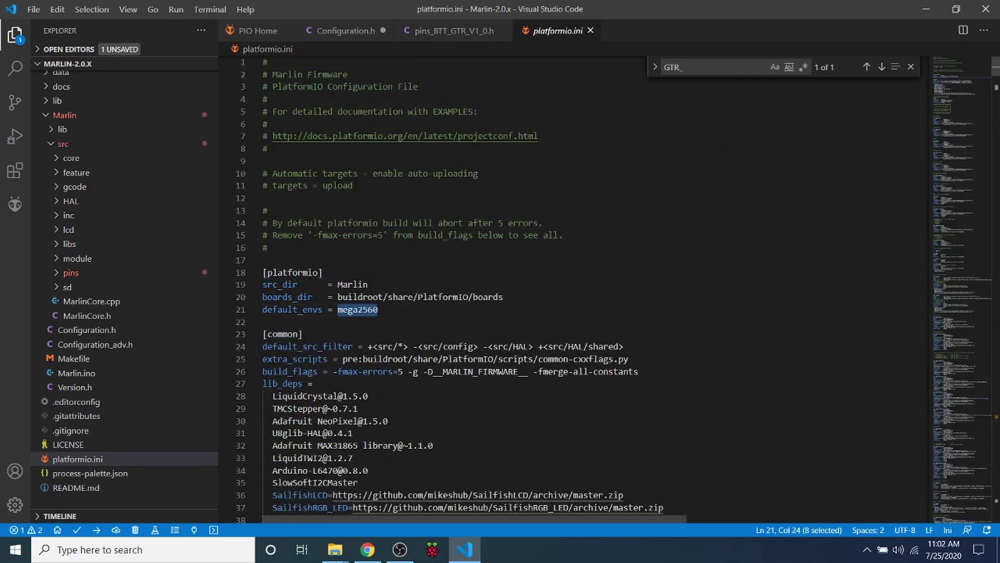
pyautogui.hotkey('ctrl', 'v')
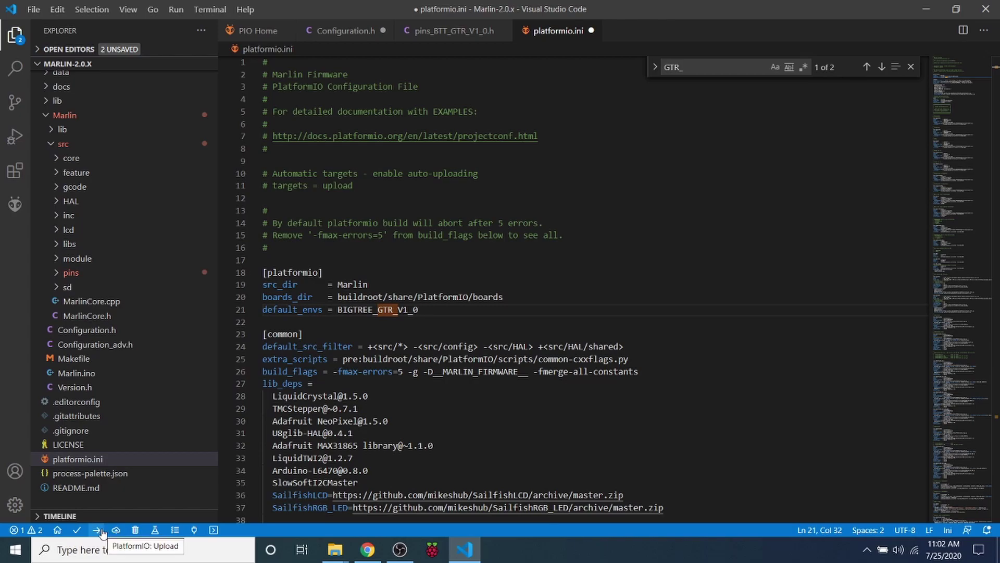
# - Build the BIGTREE_GTR_V1_0 environment and check its SUCCESS line and total build time
pyautogui.click(98, 532)
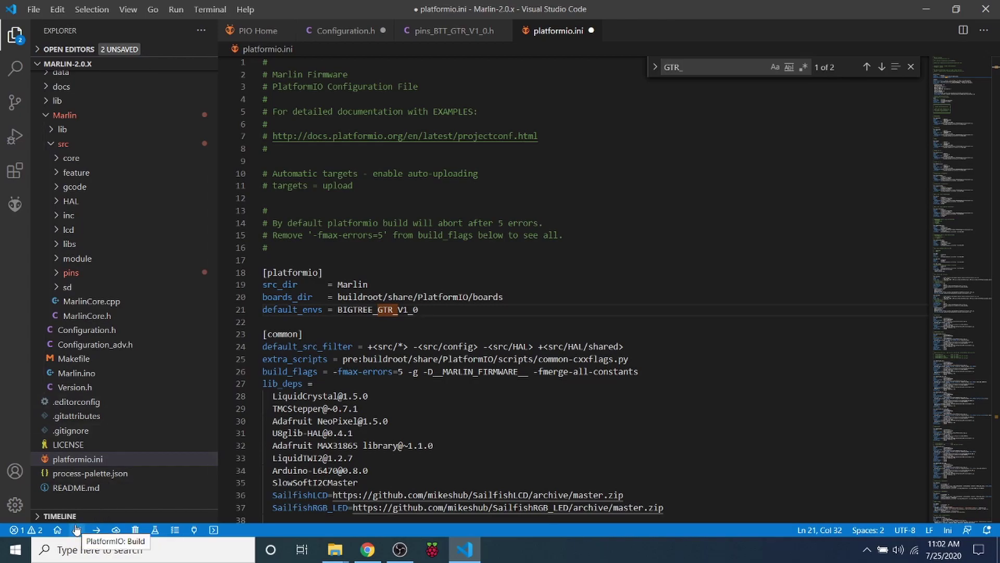
pyautogui.click(76, 531)
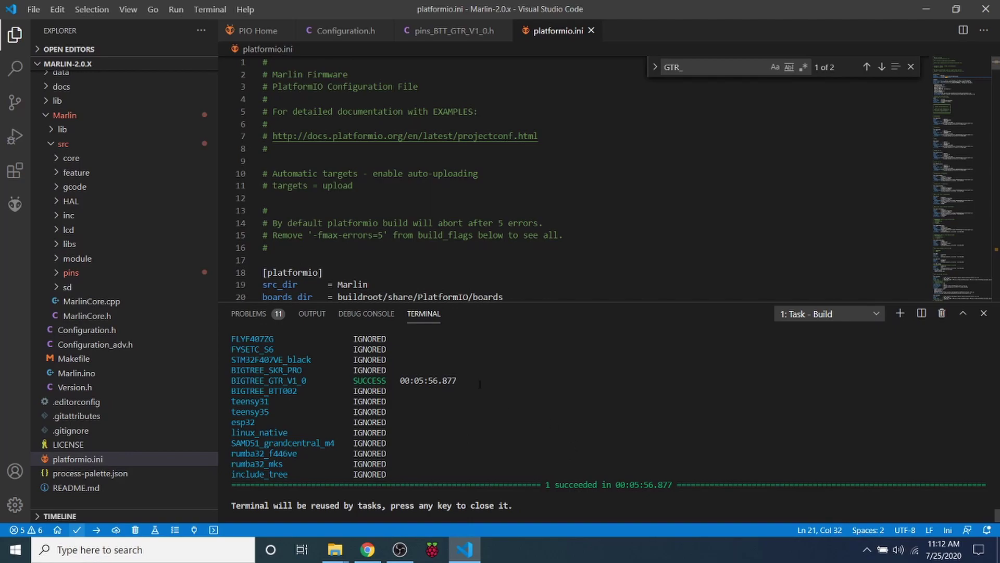
pyautogui.moveTo(480, 383); pyautogui.dragTo(233, 381)
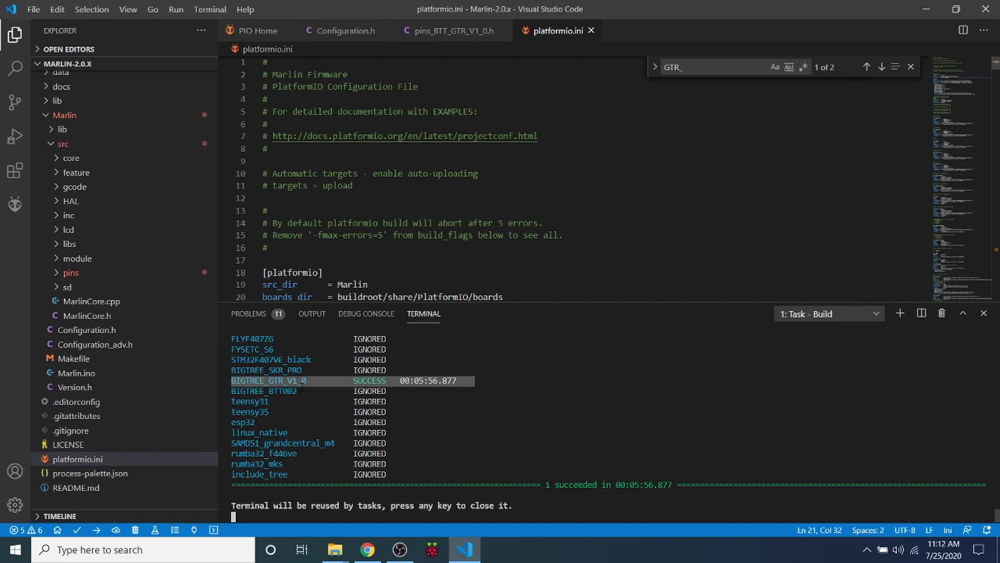
pyautogui.moveTo(672, 485); pyautogui.dragTo(620, 484)
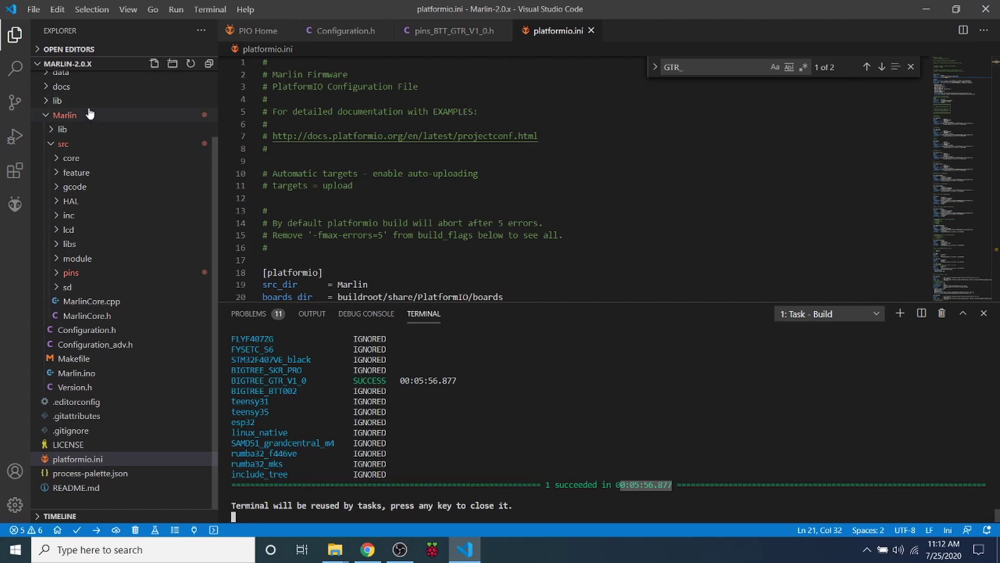
pyautogui.moveTo(157, 184)
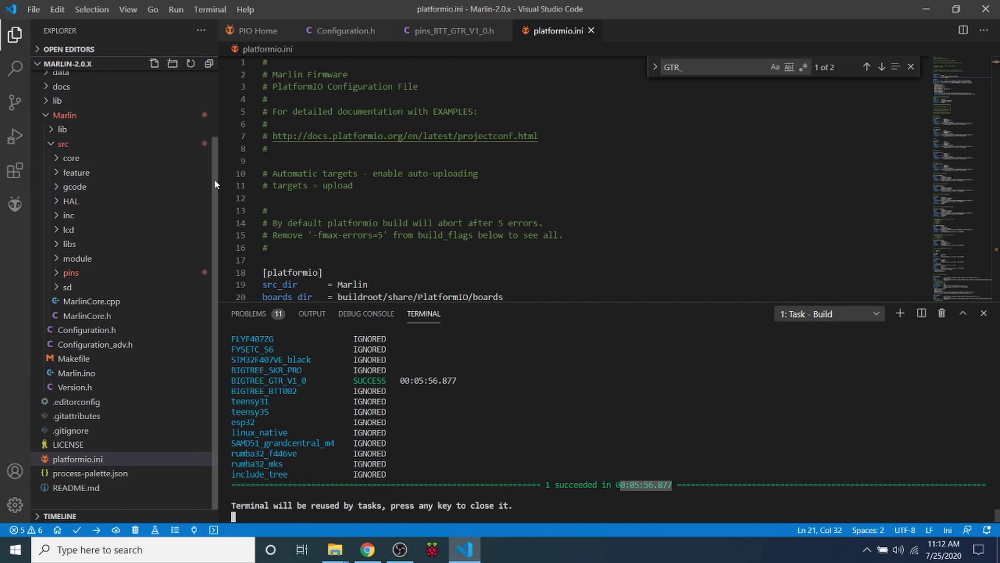
pyautogui.moveTo(214, 179); pyautogui.dragTo(211, 169)
pyautogui.scroll(2, 213, 124)
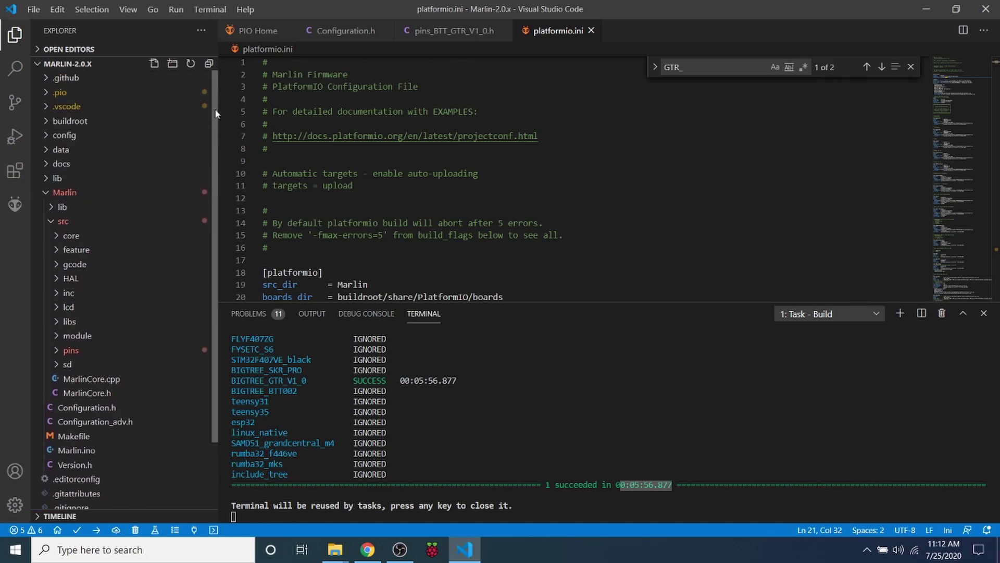
# - Expand .pio > build and reveal the BIGTREE_GTR_V1_0 folder in File Explorer
pyautogui.click(60, 94)
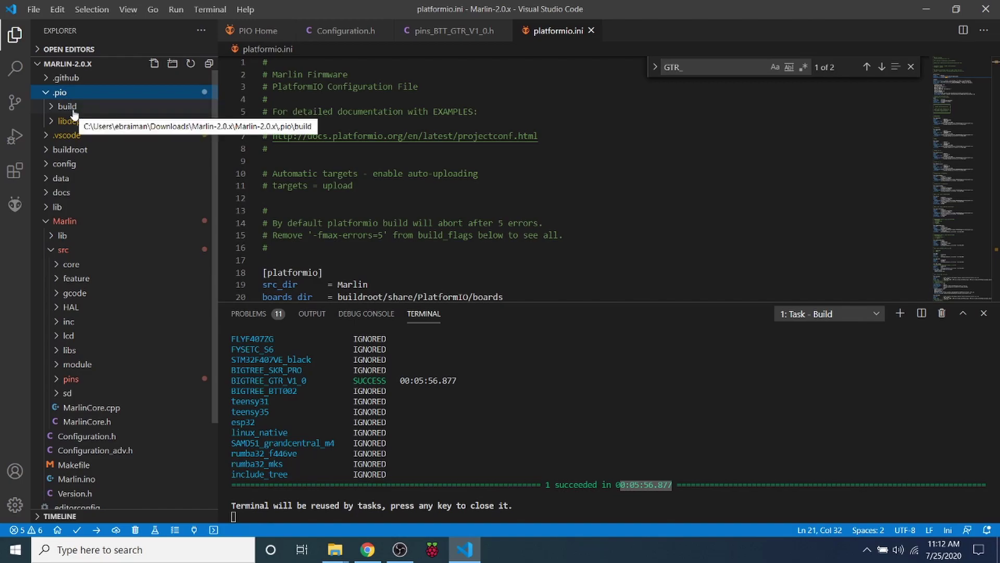
pyautogui.click(69, 107)
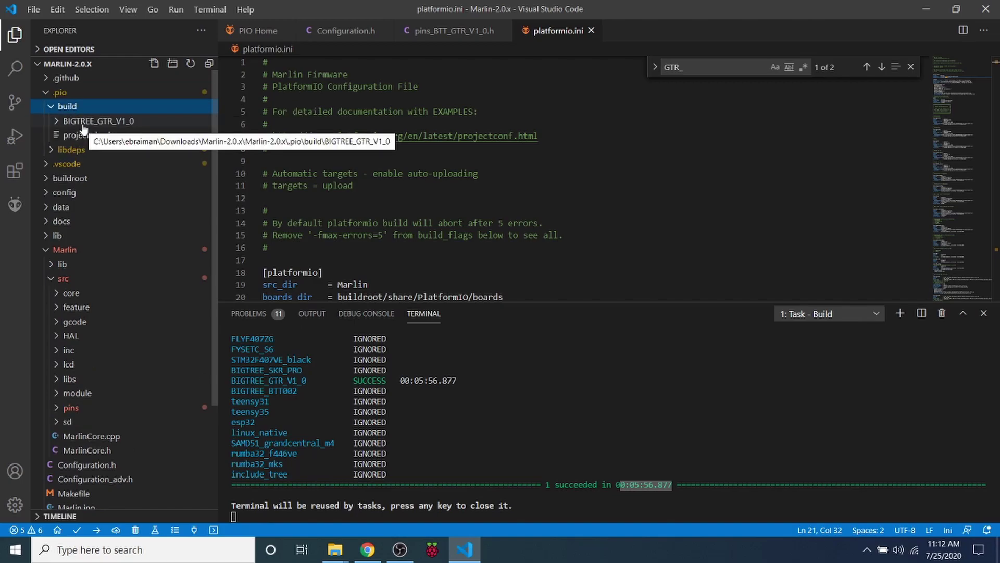
pyautogui.click(84, 129)
pyautogui.rightClick(82, 124)
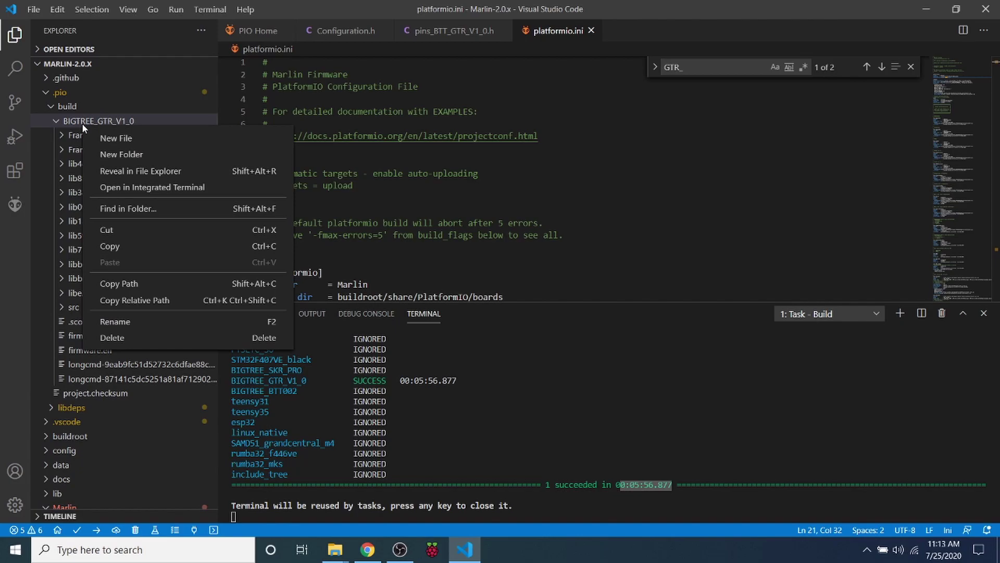
pyautogui.click(121, 175)
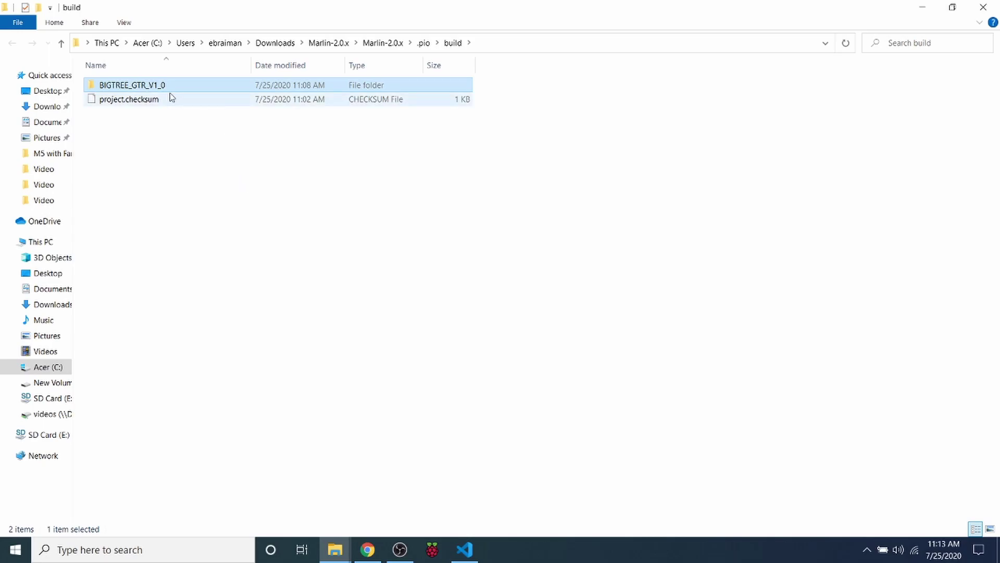
# - Send firmware.bin from BIGTREE_GTR_V1_0 to SD Card (E:) and view the card's contents
pyautogui.doubleClick(155, 90)
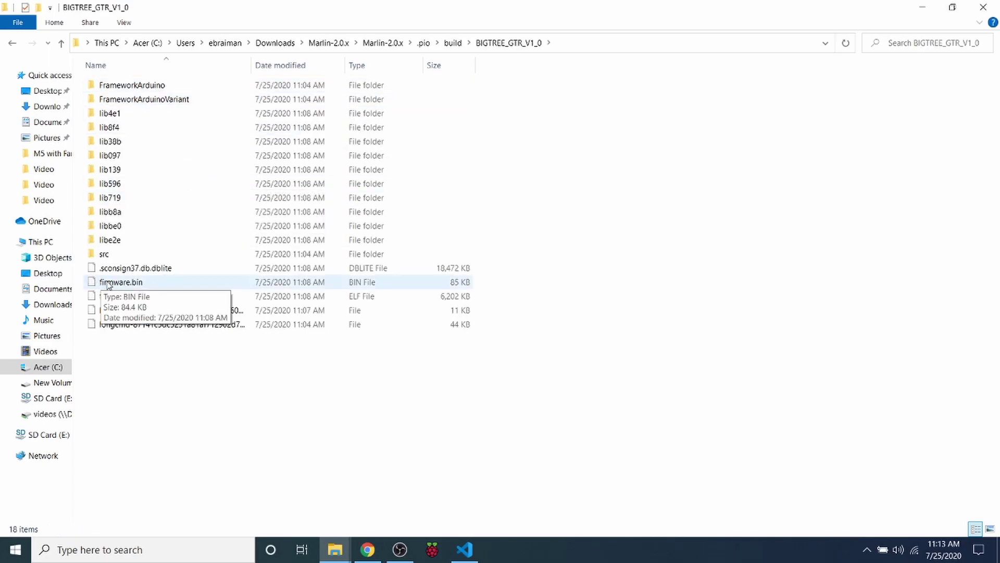
pyautogui.rightClick(135, 286)
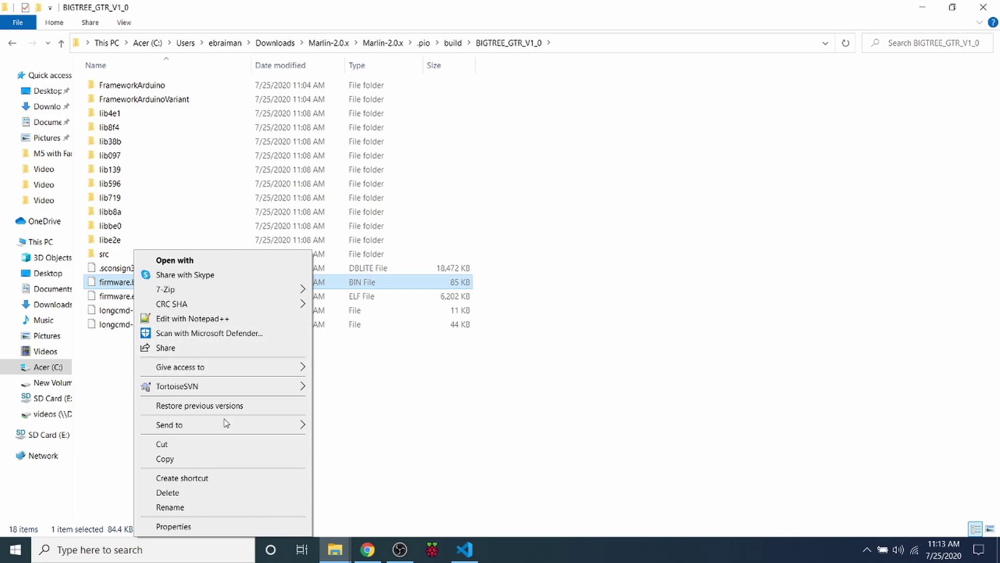
pyautogui.moveTo(169, 425)
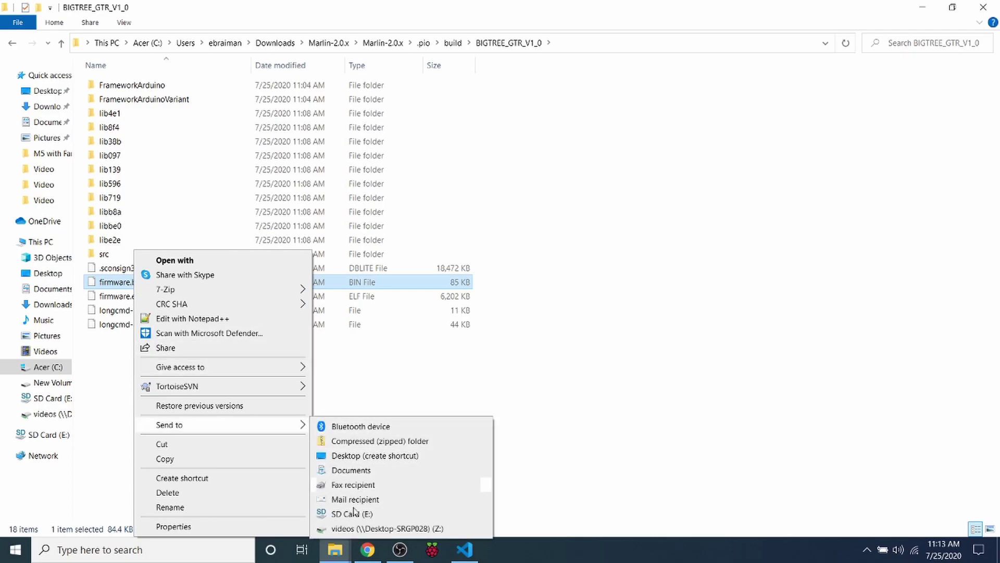
pyautogui.click(360, 513)
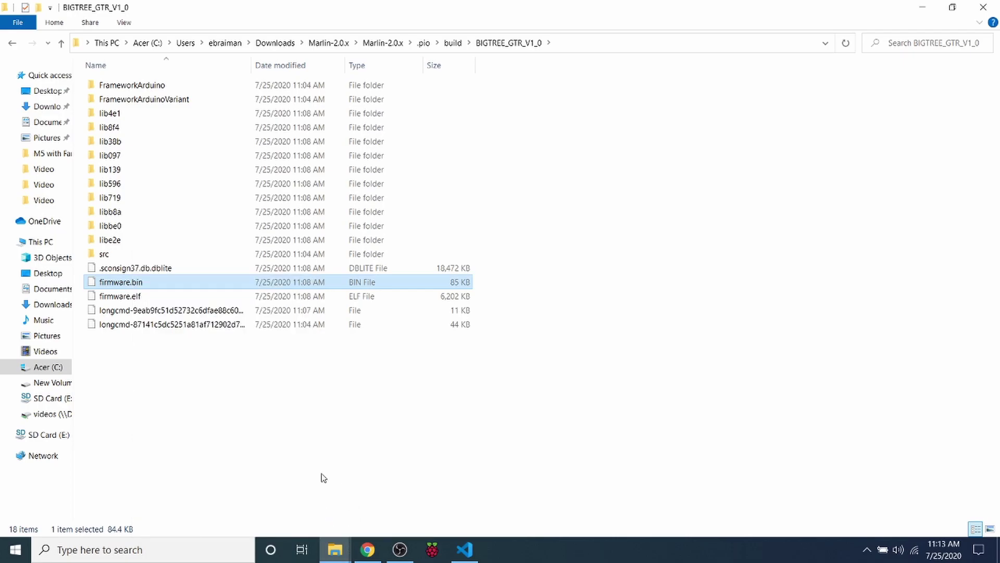
pyautogui.moveTo(47, 435)
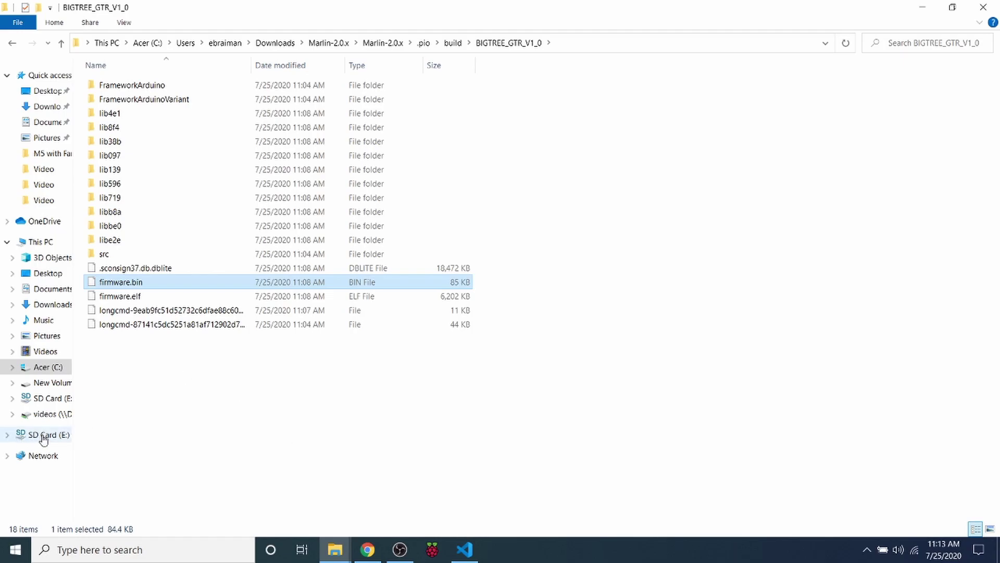
pyautogui.click(43, 440)
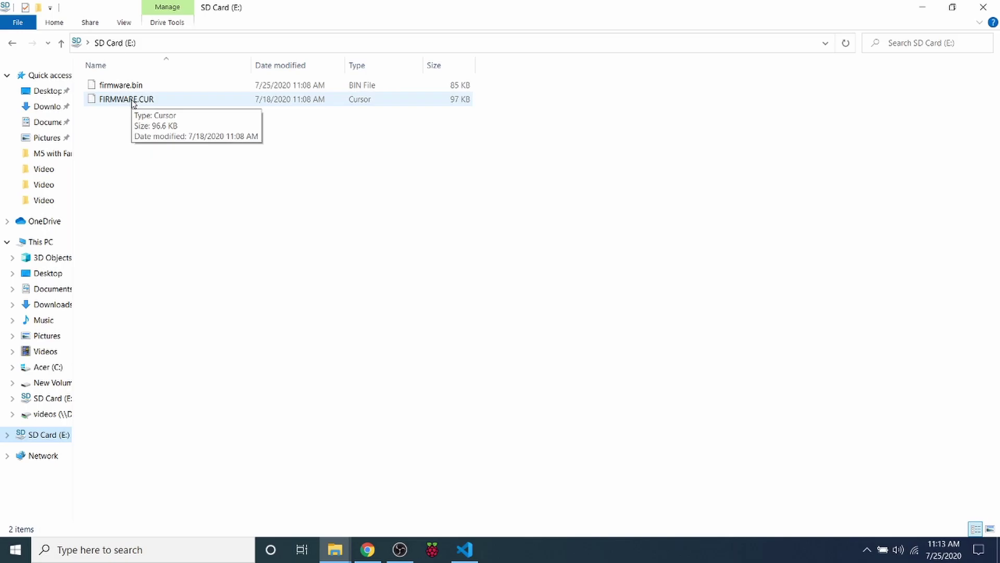
# - Switch windows with Alt+Tab on the way to the Desktop's Printrun-win-18Nov2017 folder
pyautogui.hotkey('alt', 'Tab')
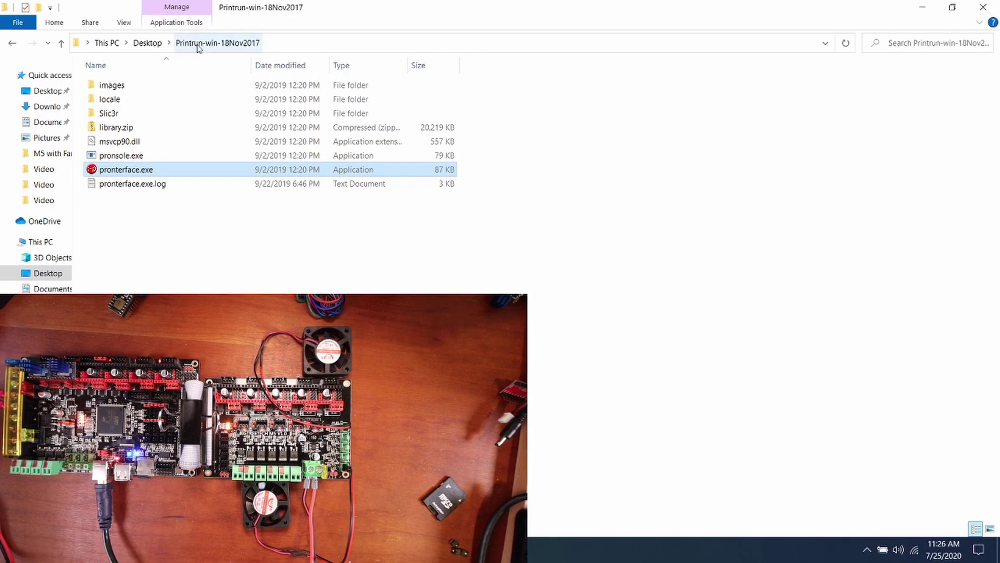
# - Launch pronterface.exe, connect on COM12 at 250000, and check the 'Printer is now online' message
pyautogui.doubleClick(140, 170)
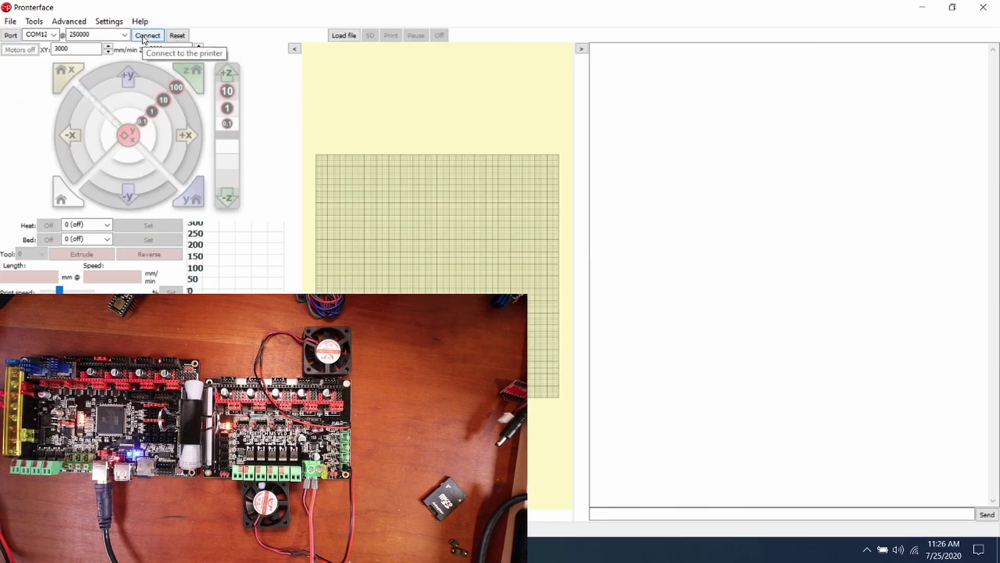
pyautogui.click(144, 36)
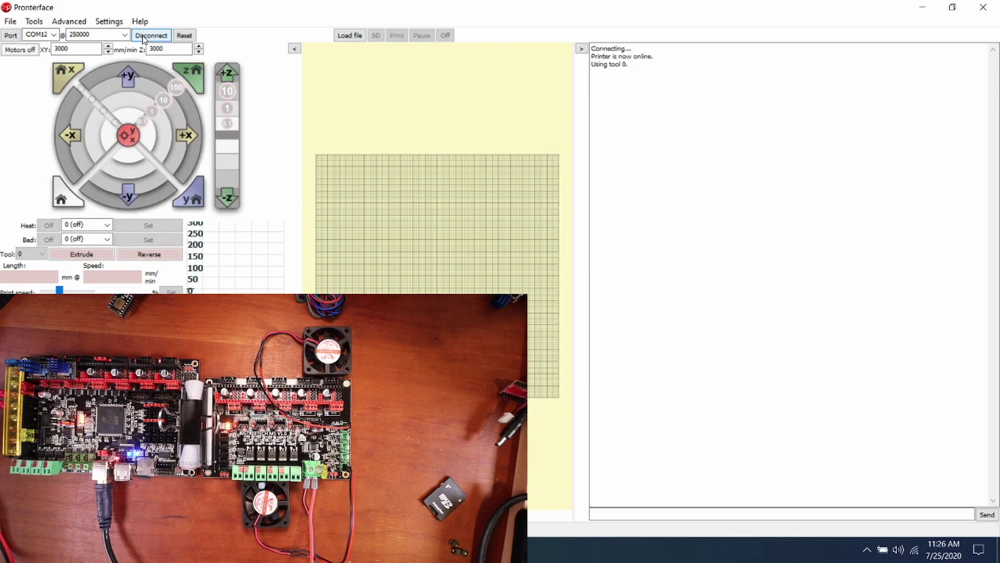
pyautogui.moveTo(658, 57); pyautogui.dragTo(591, 57)
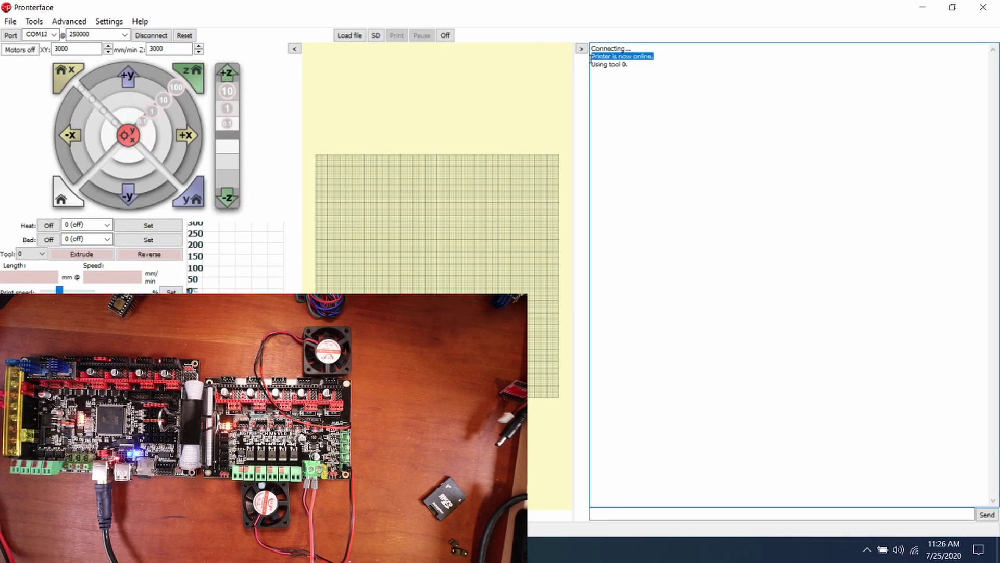
pyautogui.click(659, 161)
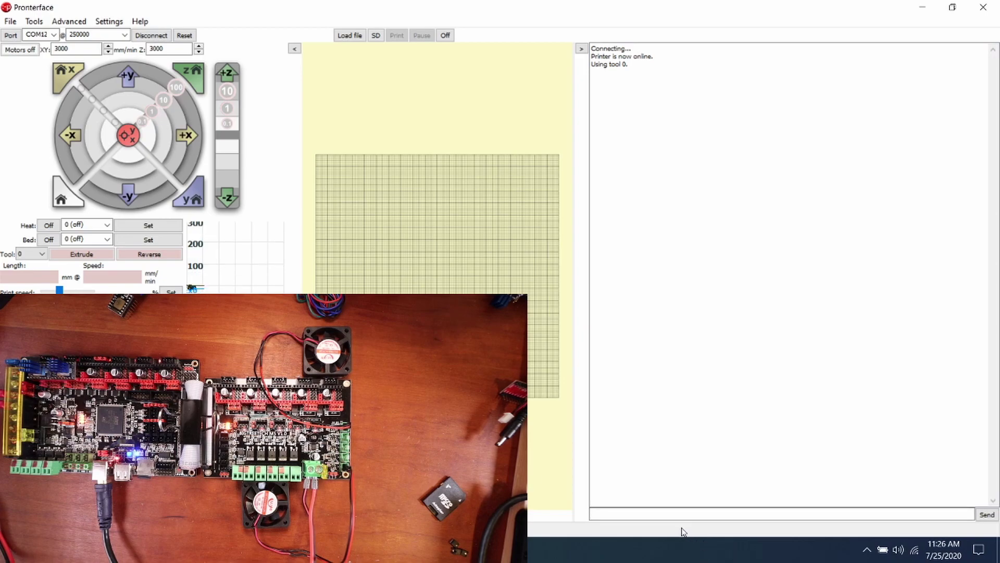
# - Send M106 P3 S200 from the console's command field
pyautogui.click(688, 513)
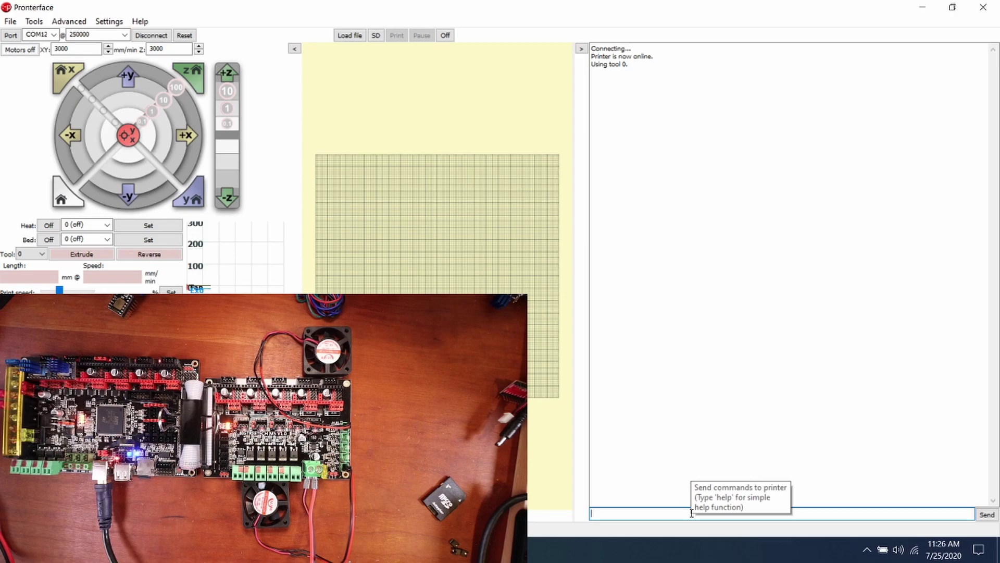
pyautogui.write('M')
pyautogui.write('106')
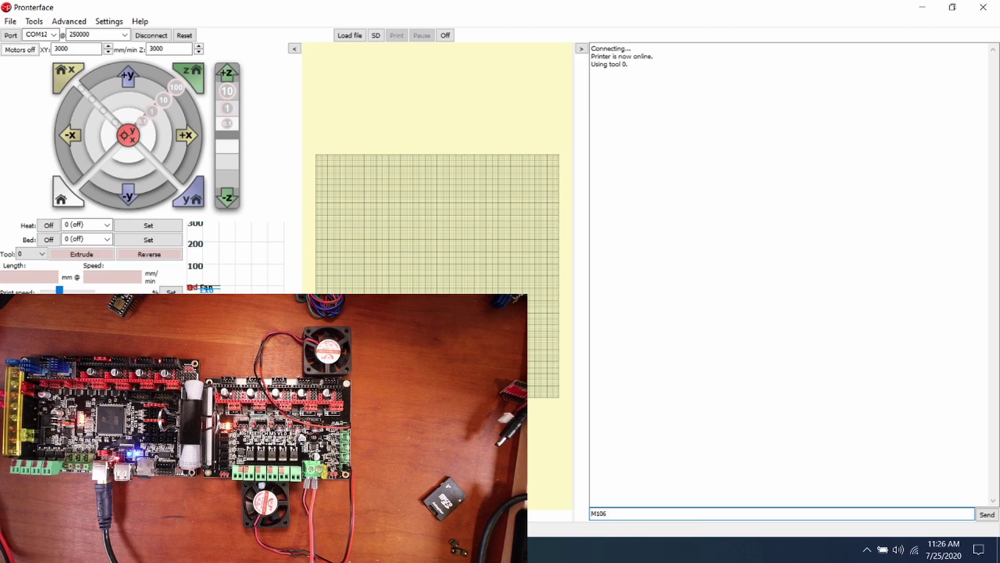
pyautogui.write(' P')
pyautogui.write('3')
pyautogui.write(' S2')
pyautogui.write('00')
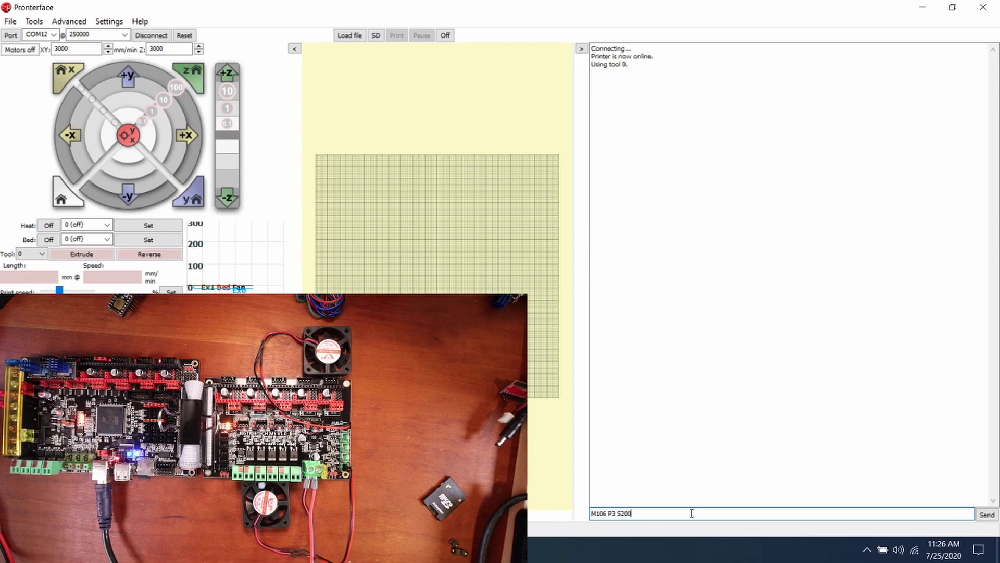
pyautogui.press('Return')
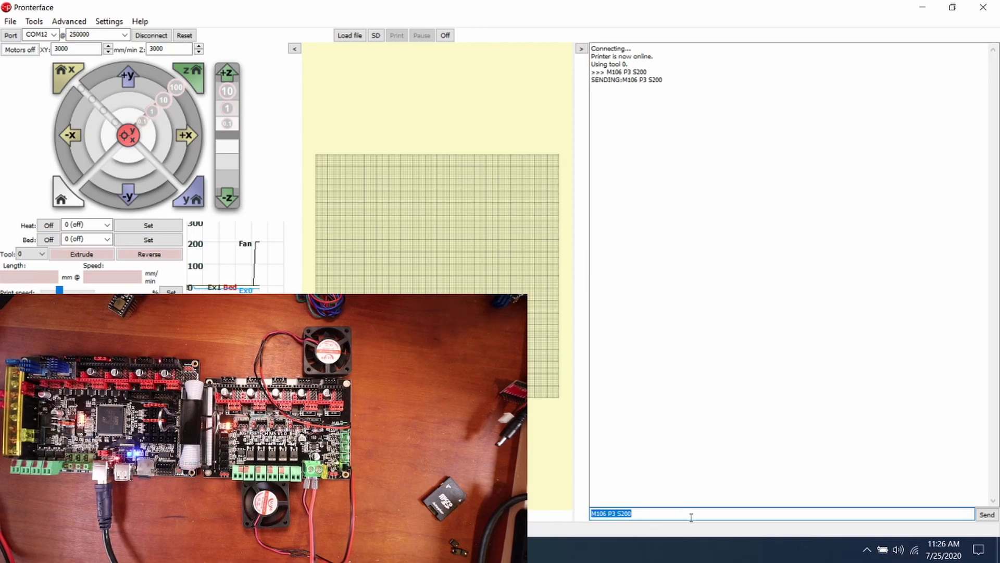
# - Edit the previous command to M106 P7 S200 and send it
pyautogui.click(617, 514)
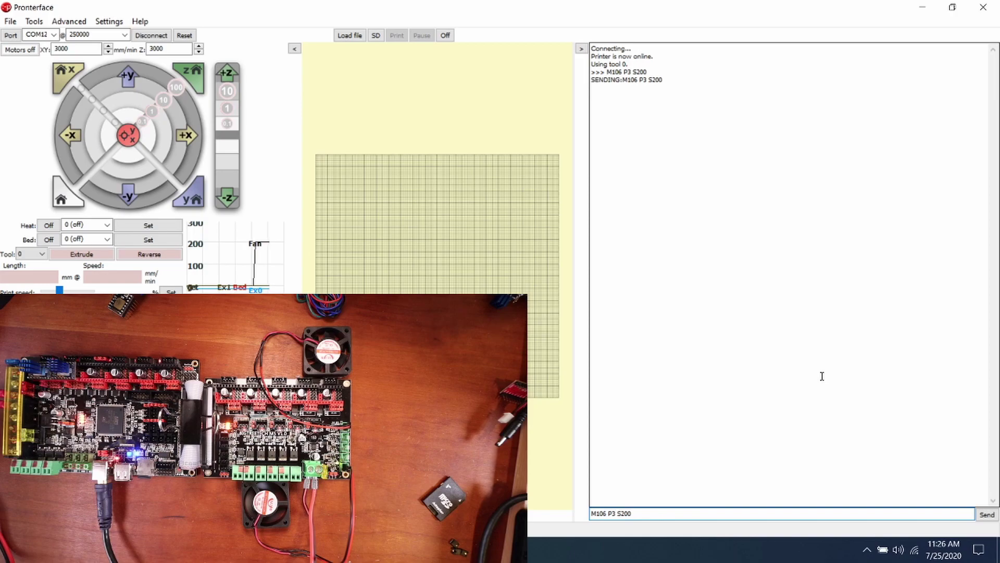
pyautogui.press('BackSpace')
pyautogui.write('7')
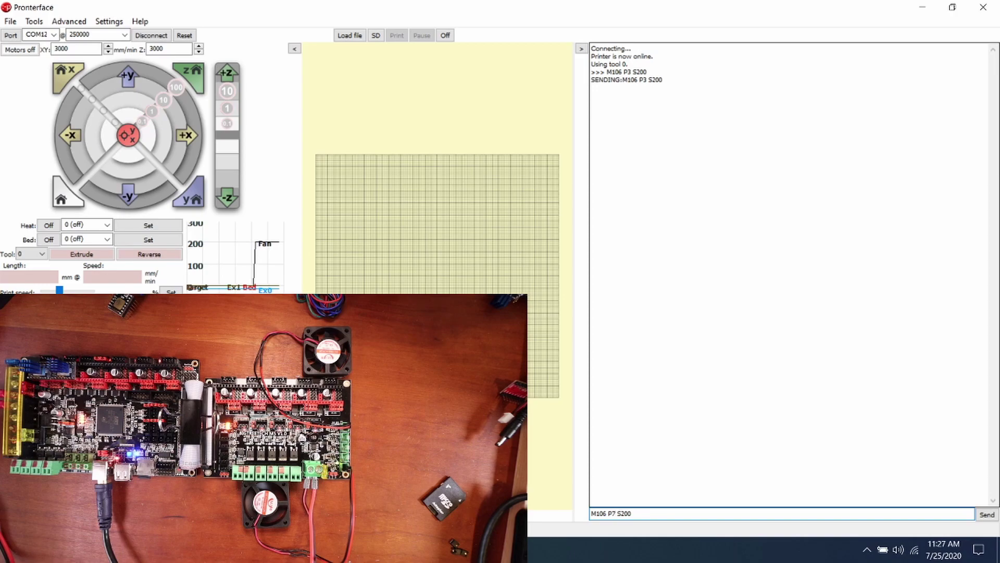
pyautogui.press('Return')
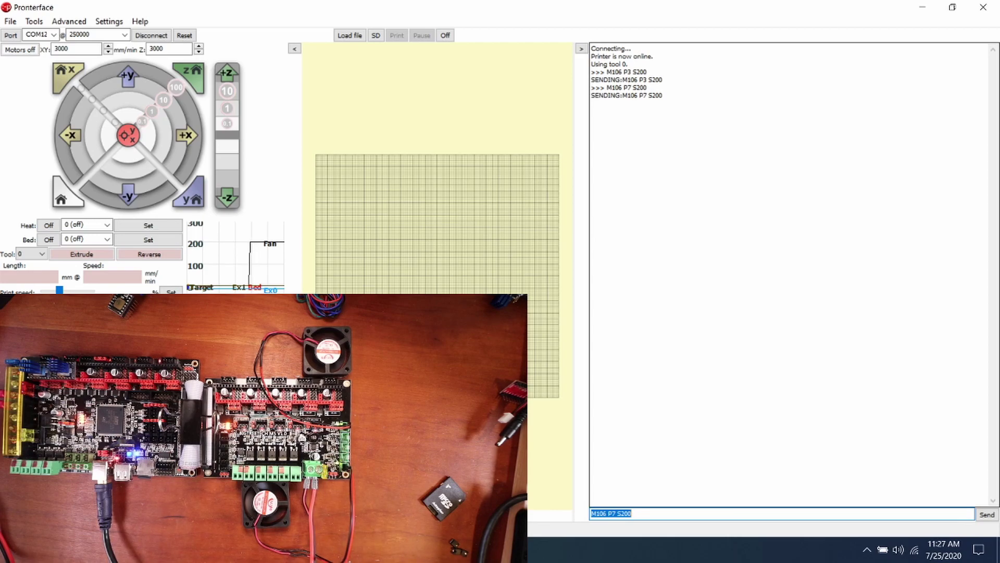
# - Send M106 P7 S0 to switch fan P7 off
pyautogui.press('End')
pyautogui.press('BackSpace')
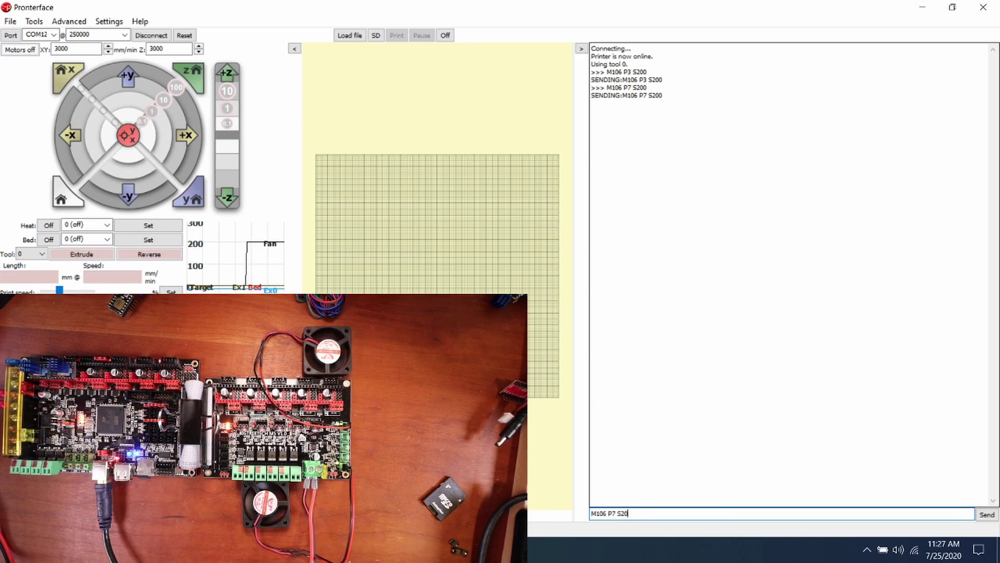
pyautogui.press('BackSpace')
pyautogui.press('BackSpace')
pyautogui.write('0')
pyautogui.press('Return')
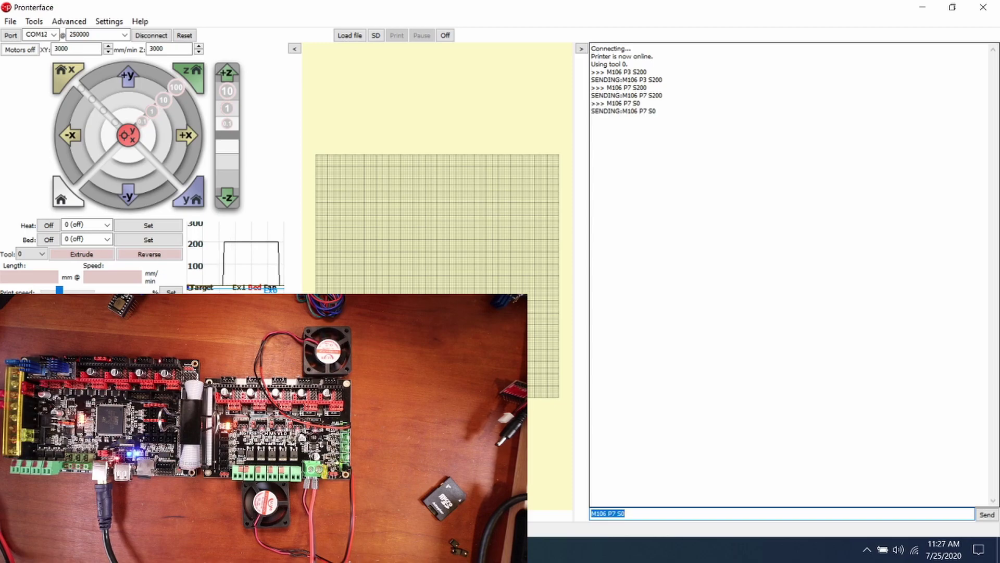
# - Edit the command to M106 P3 S0 and send it to switch fan P3 off
pyautogui.press('Home')
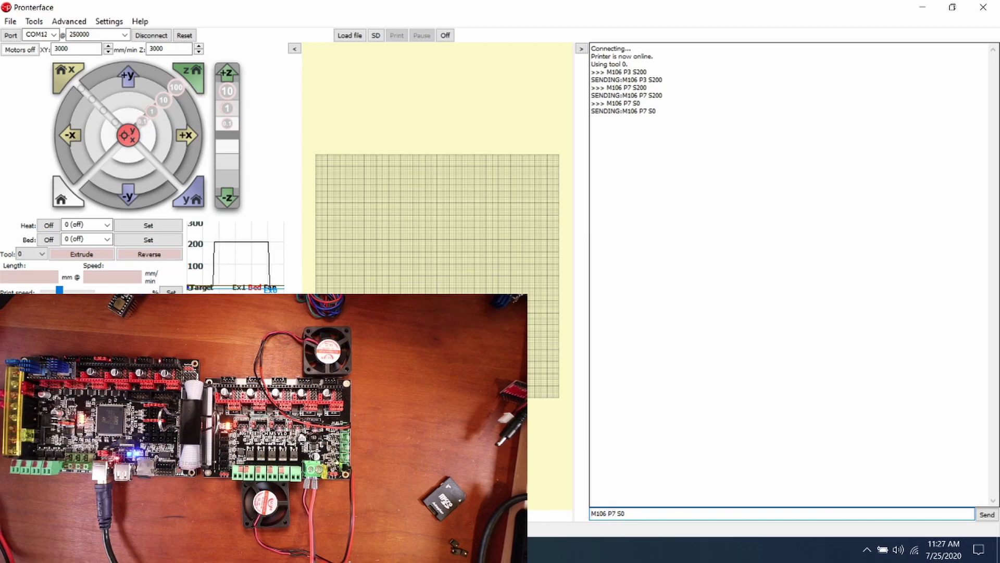
pyautogui.press('BackSpace')
pyautogui.write('3')
pyautogui.press('Return')
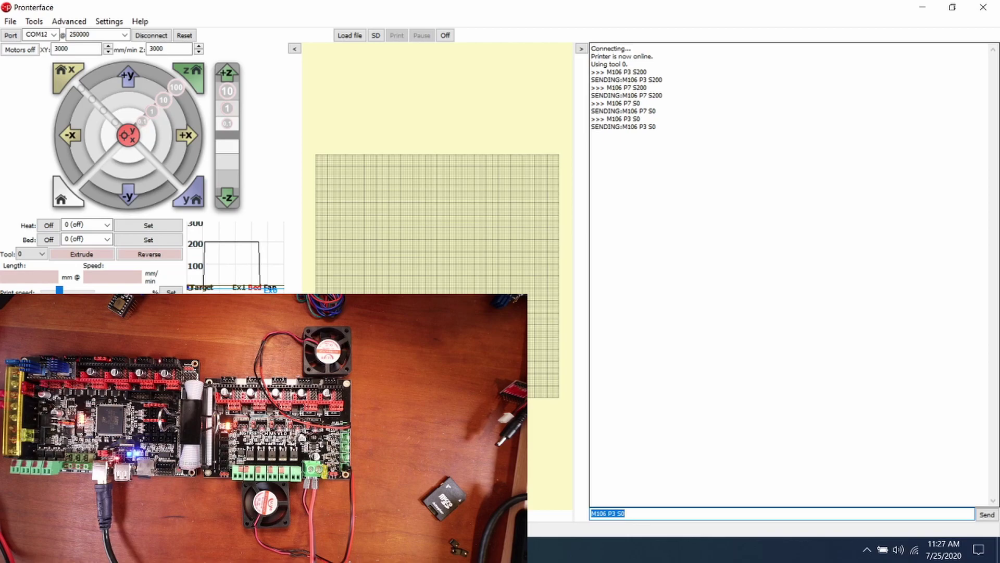